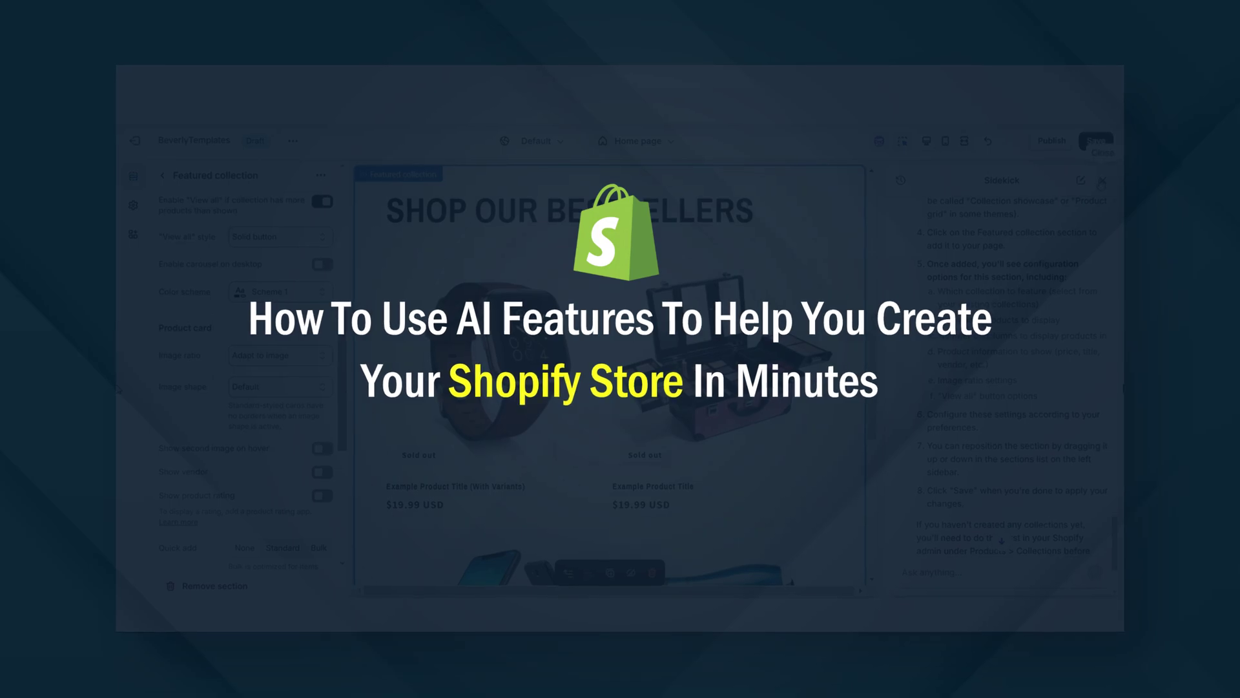
pyautogui.click(963, 143)
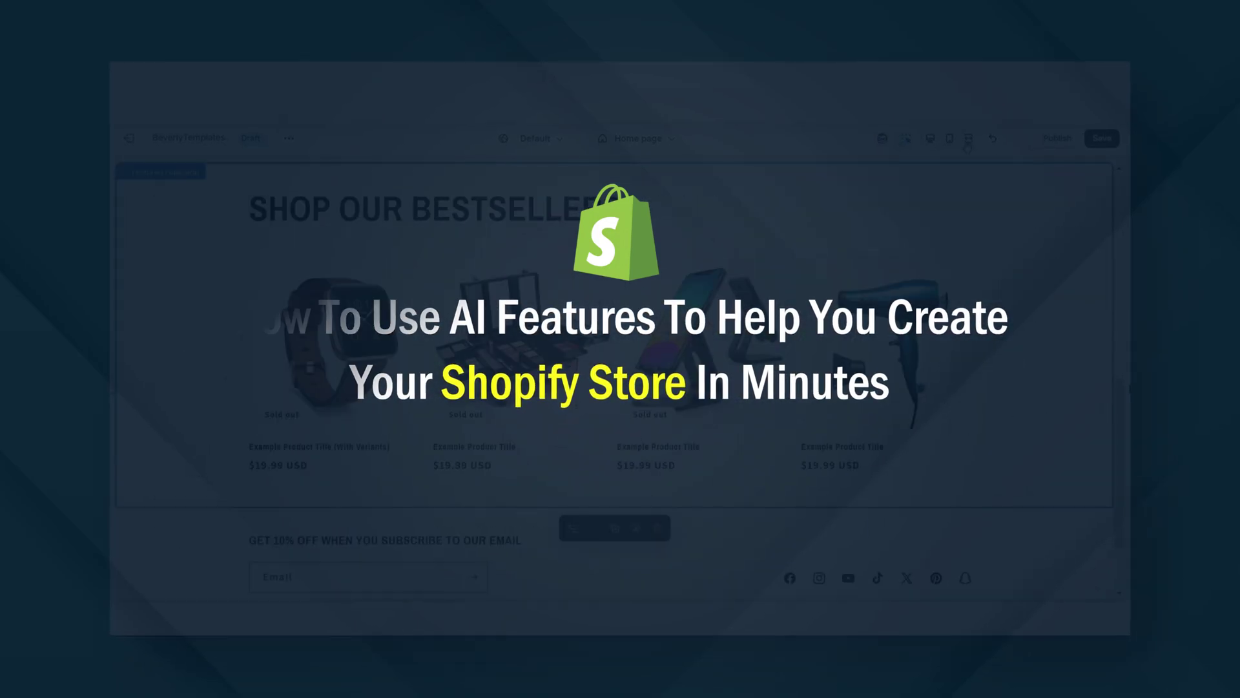
pyautogui.scroll(5, 1124, 374)
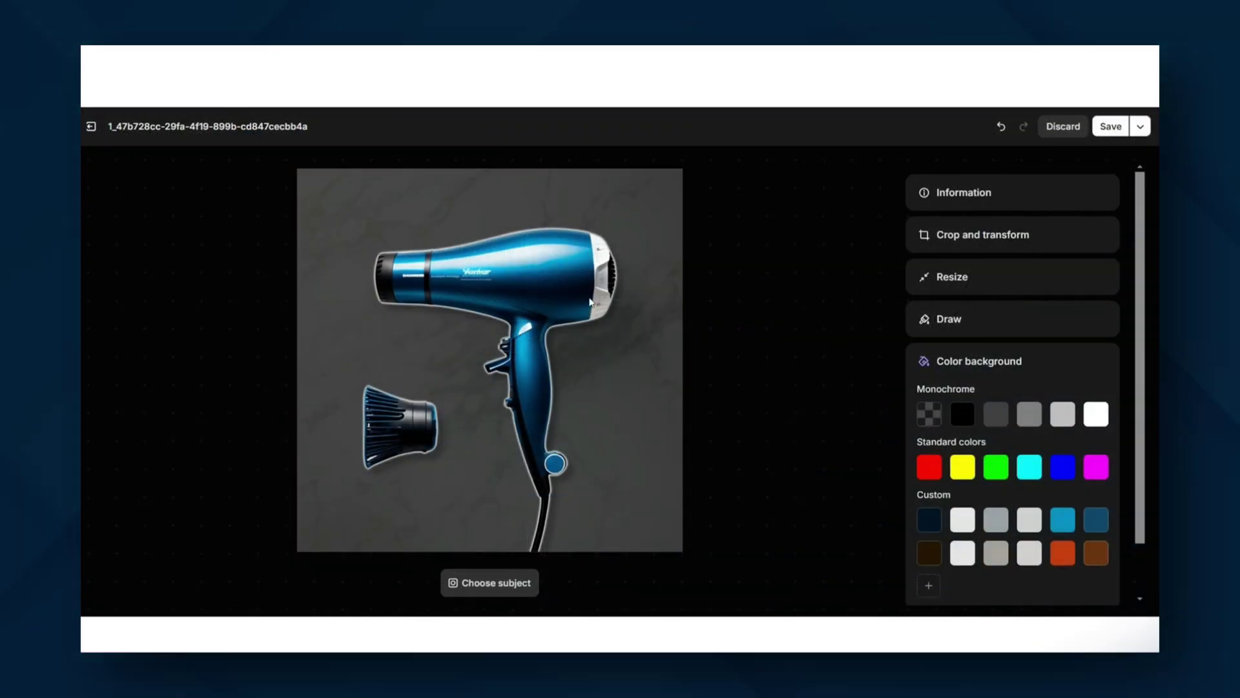
# Step: Try white, cyan and magenta as the hair dryer image's background color and settle on white
pyautogui.scroll(-1, 959, 386)
pyautogui.click(1096, 355)
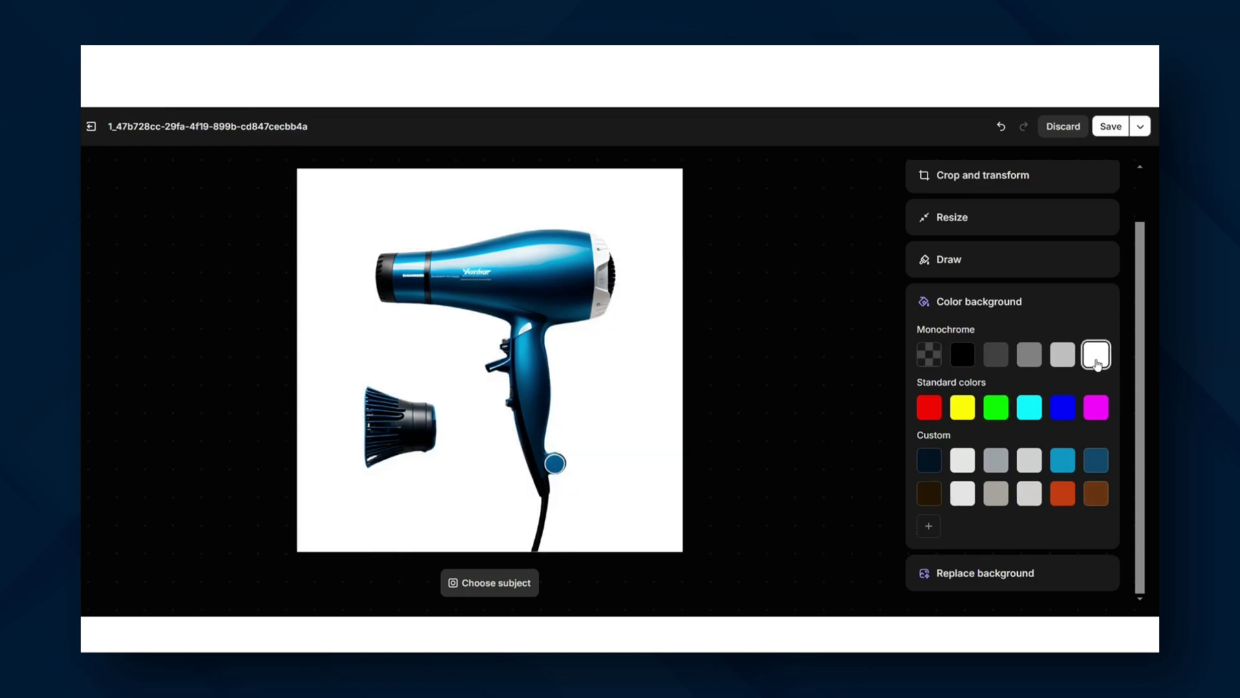
pyautogui.click(1036, 402)
pyautogui.click(1092, 412)
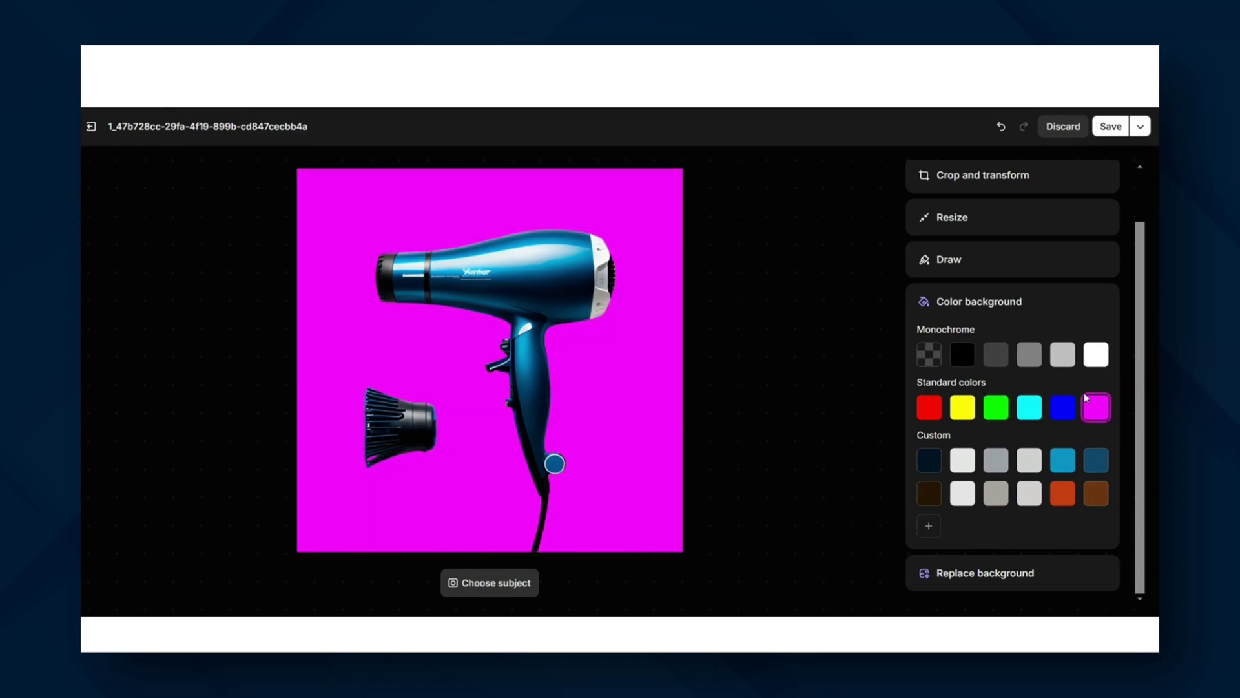
pyautogui.click(1096, 355)
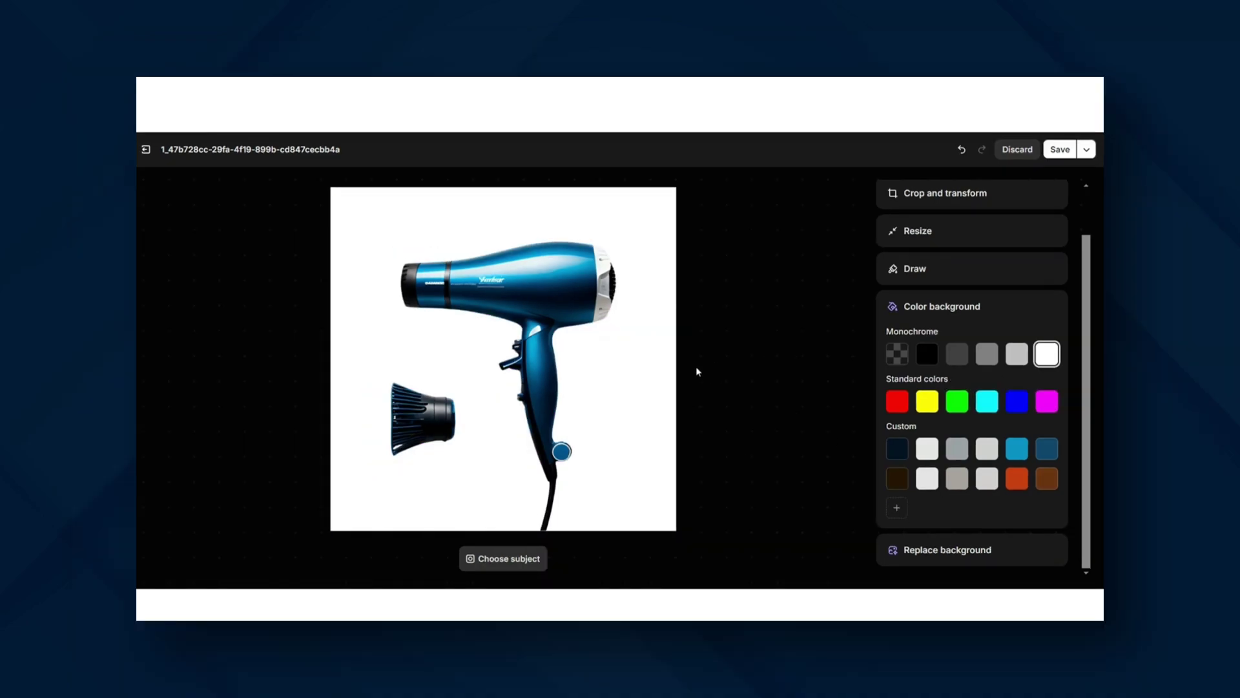
# Step: Try a transparent background and a custom pink (#f5bebe) behind the hair dryer, and return the background to white
pyautogui.click(898, 354)
pyautogui.click(897, 507)
pyautogui.click(914, 372)
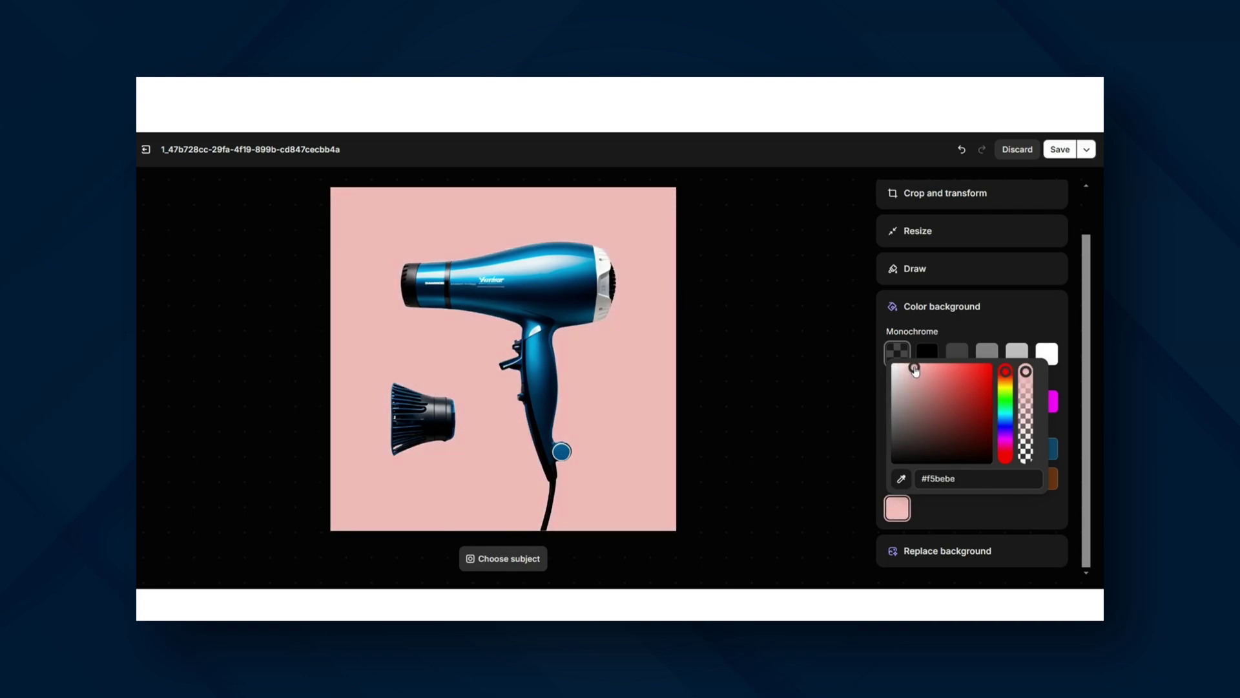
pyautogui.click(1047, 354)
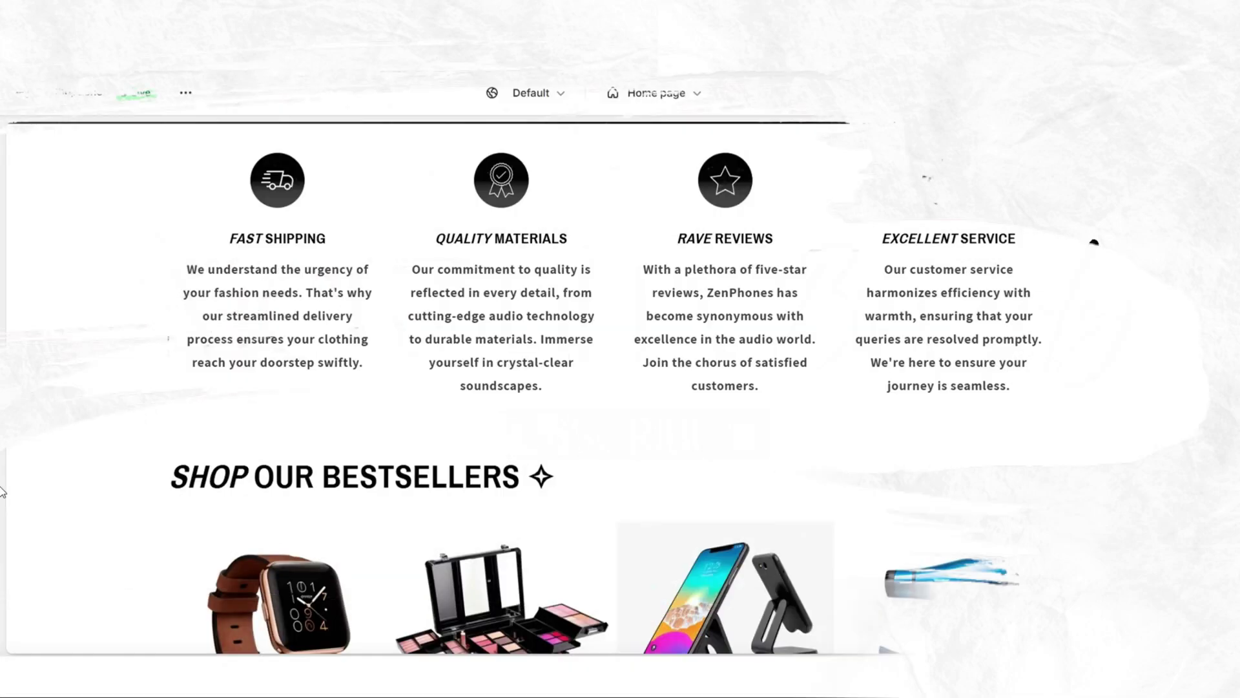
# Step: Open the hair dryer from the home page's Shop Our Bestsellers section and examine its product photos and description
pyautogui.scroll(-4, 1231, 349)
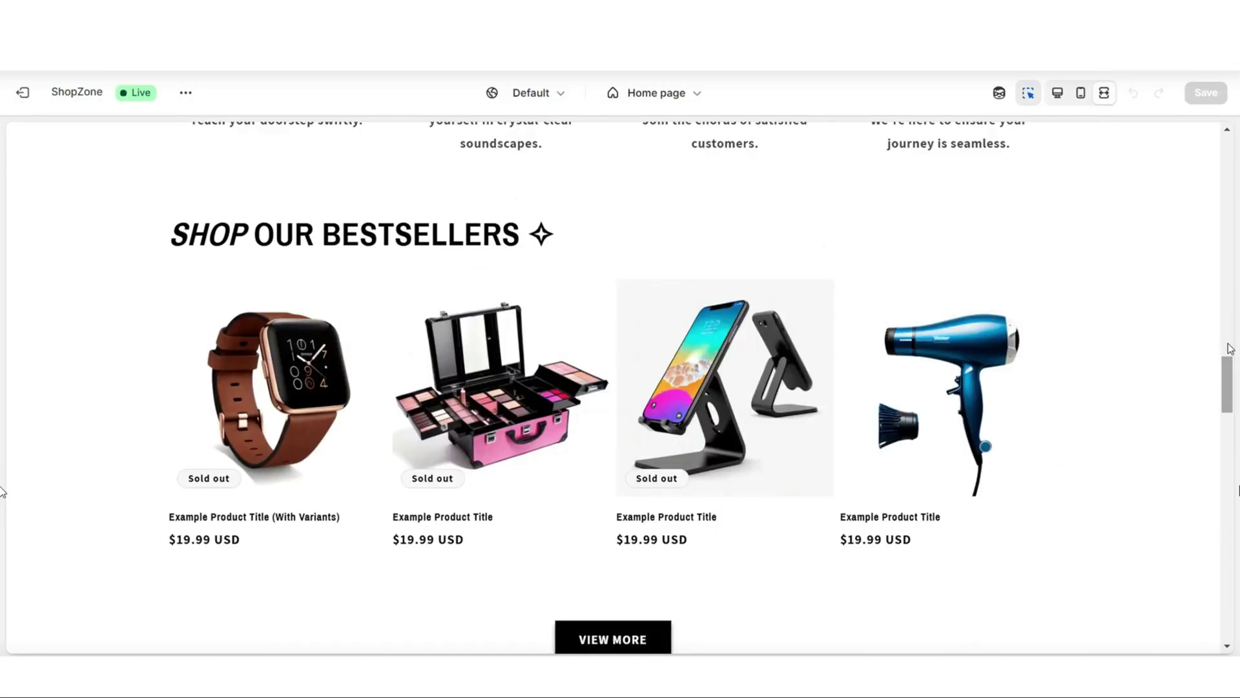
pyautogui.scroll(-1, 1229, 346)
pyautogui.scroll(1, 1036, 324)
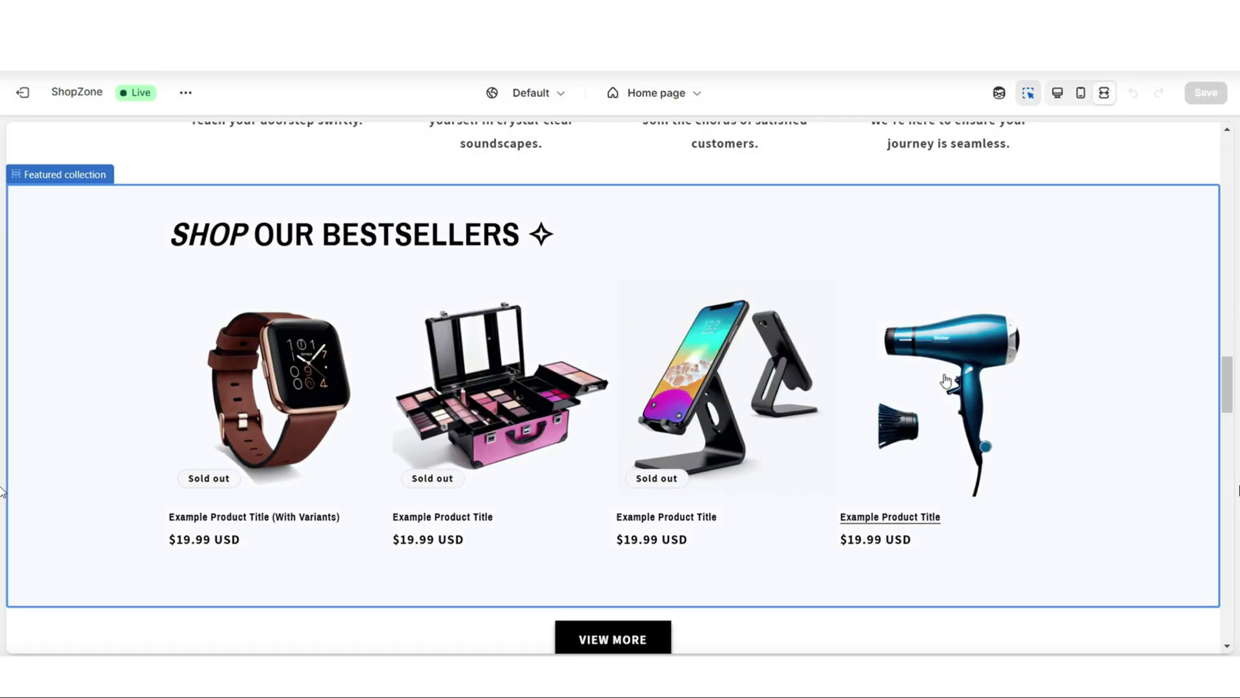
pyautogui.scroll(-1, 957, 378)
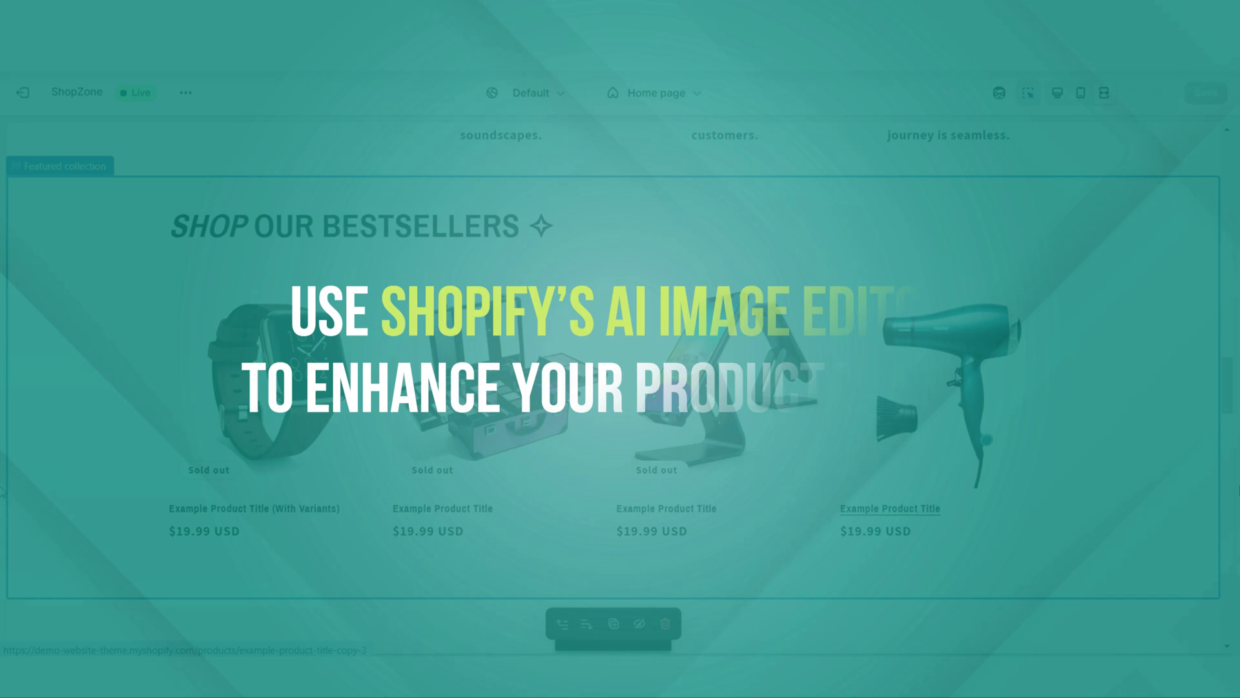
pyautogui.click(956, 378)
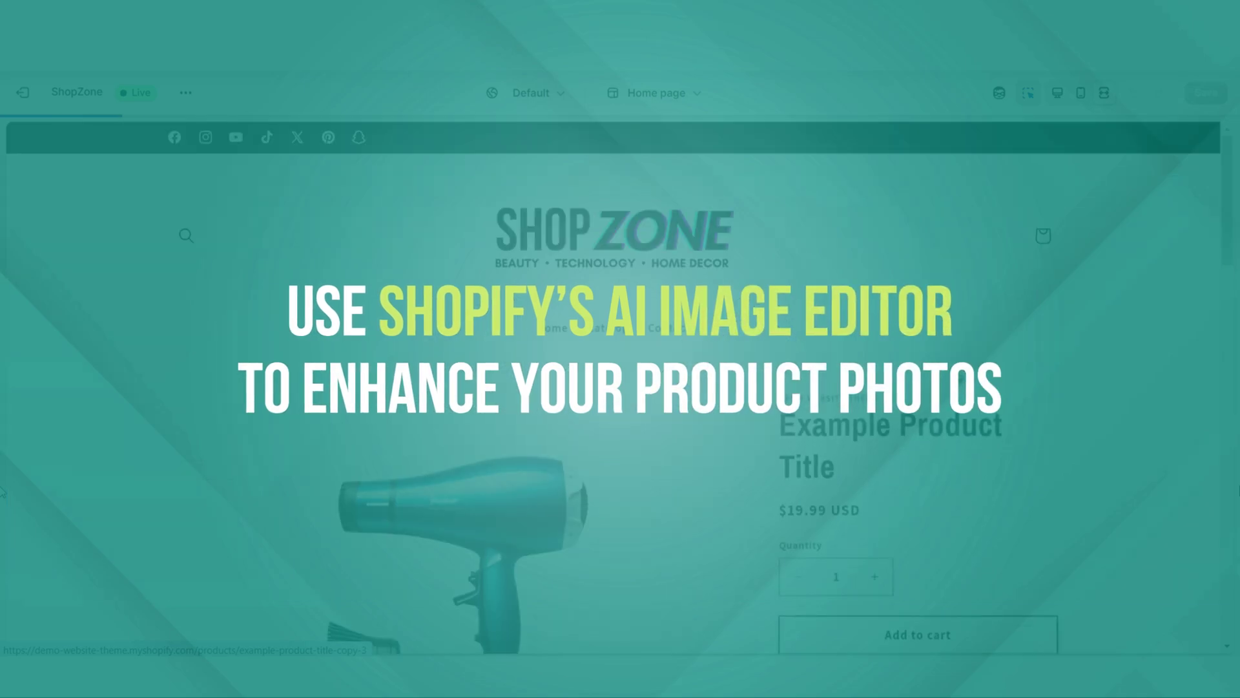
pyautogui.scroll(-6, 1231, 313)
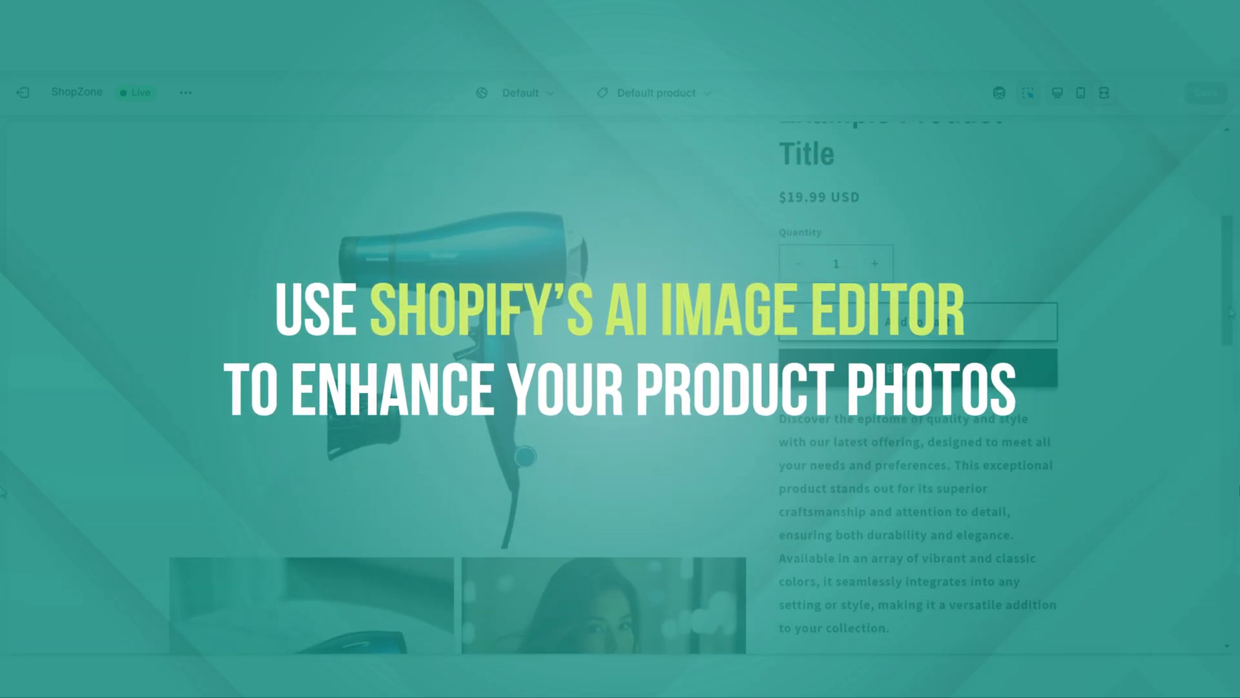
pyautogui.scroll(-7, 1231, 313)
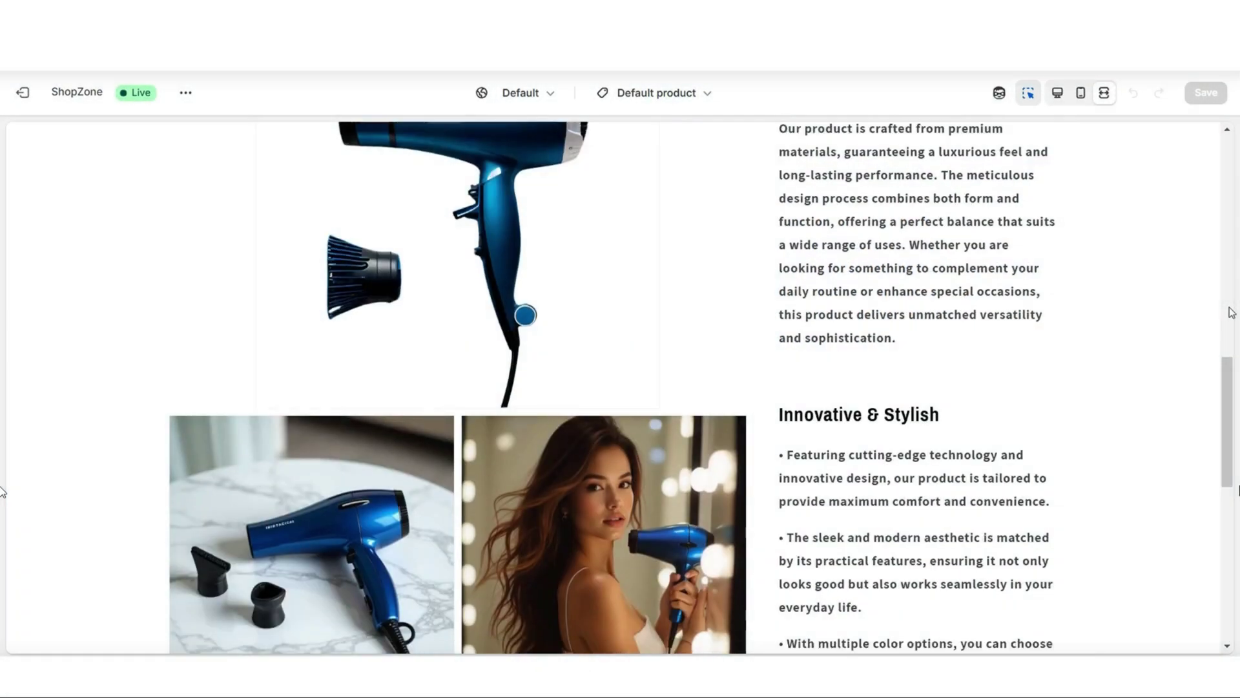
pyautogui.scroll(-2, 1231, 312)
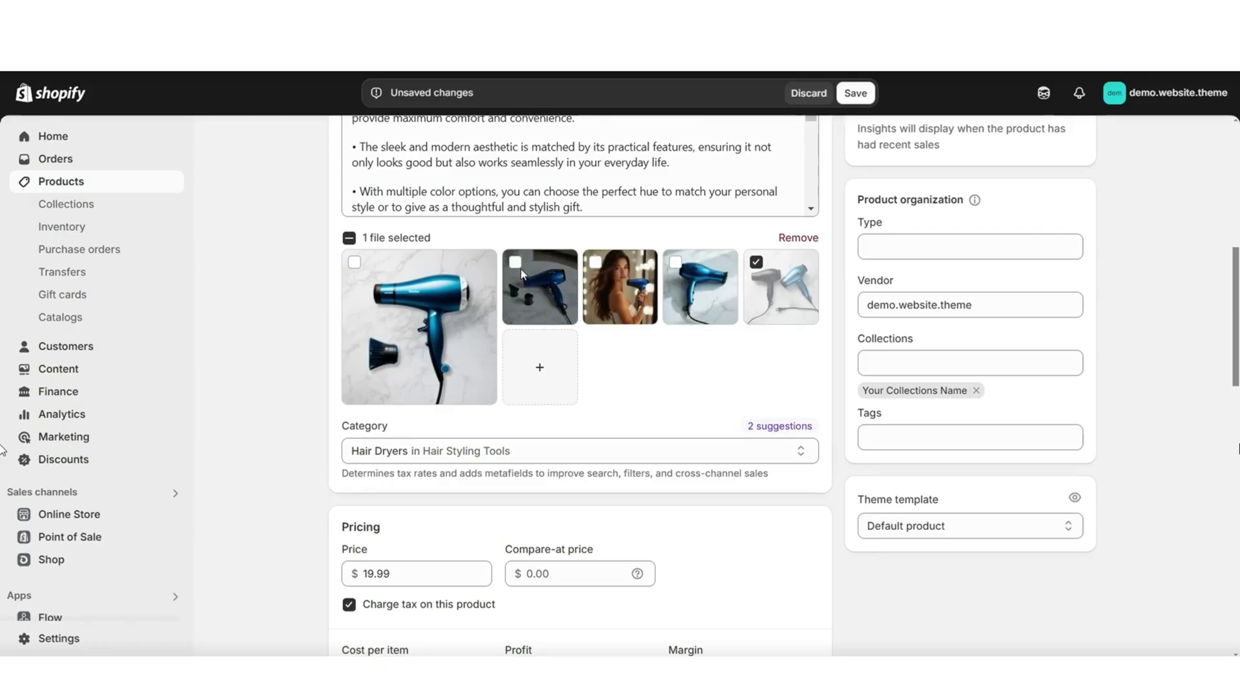
# Step: Resize the product's main hair dryer photo to 800 × 800 px in the image editor and open its background color options
pyautogui.click(797, 235)
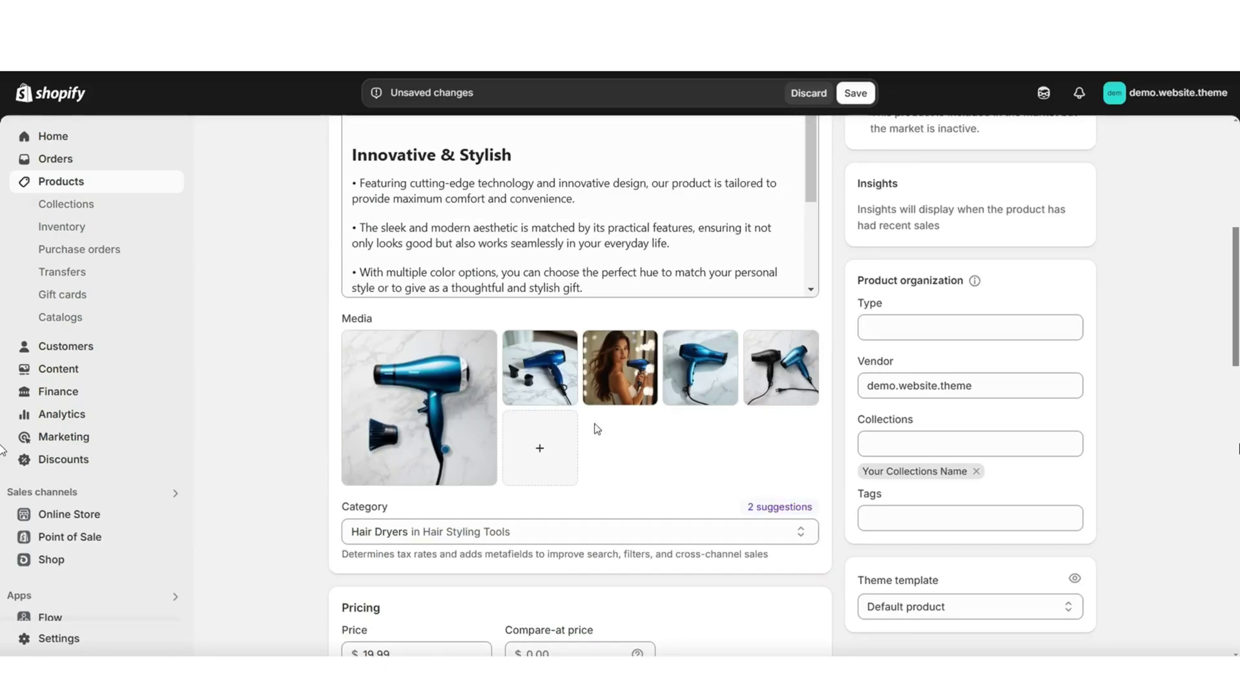
pyautogui.click(417, 404)
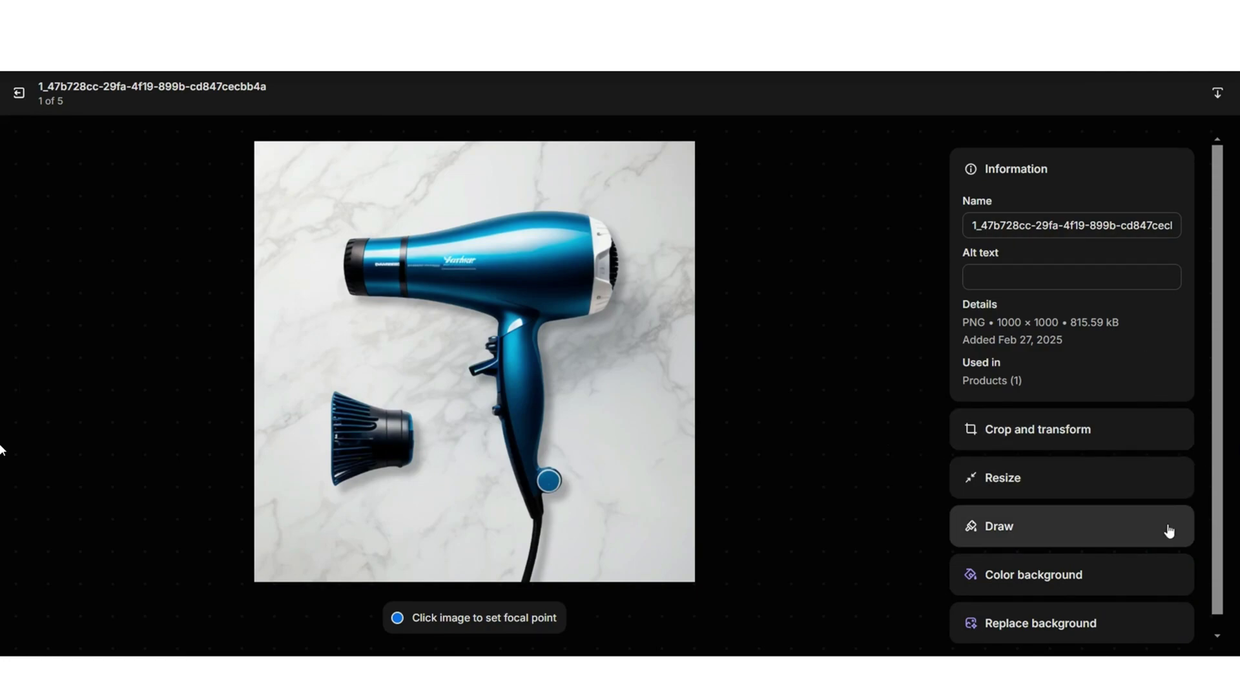
pyautogui.click(982, 275)
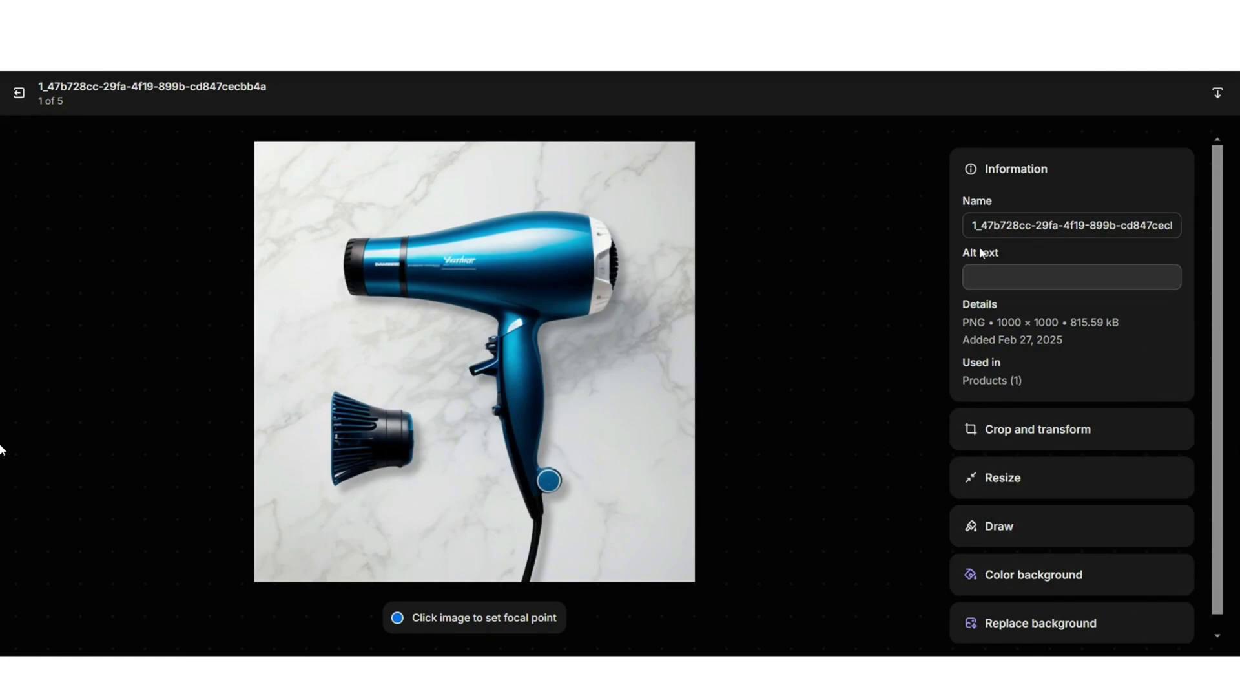
pyautogui.click(1003, 477)
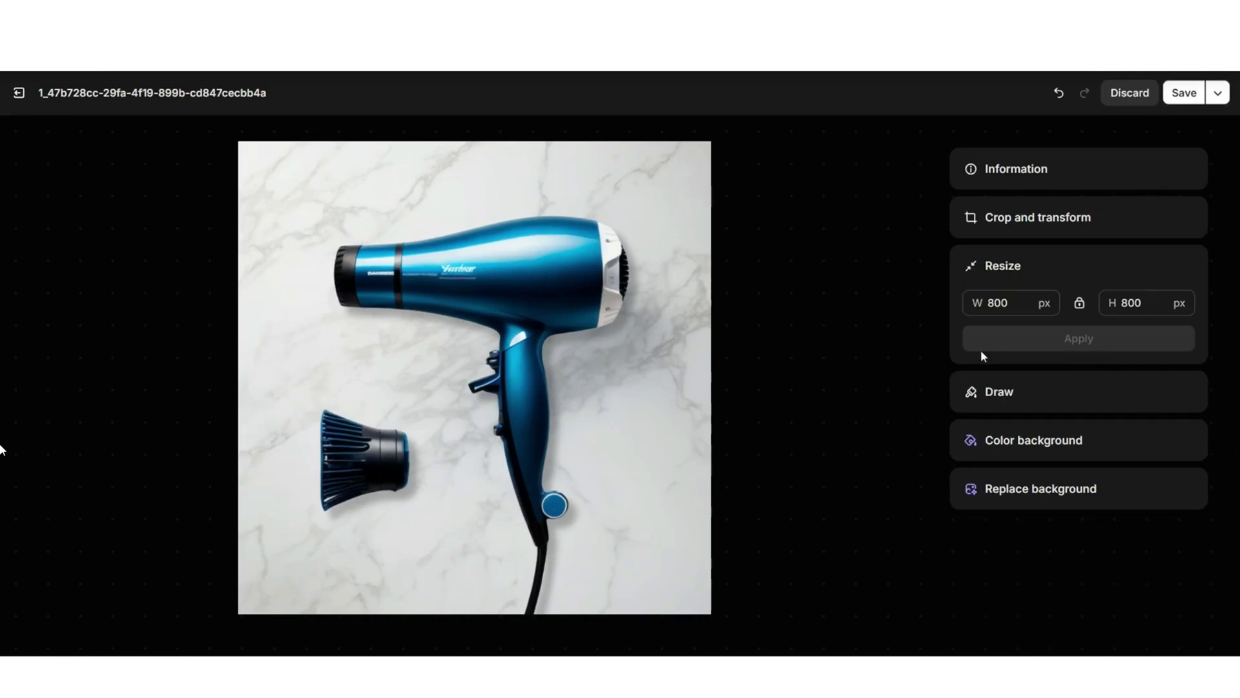
pyautogui.click(1031, 447)
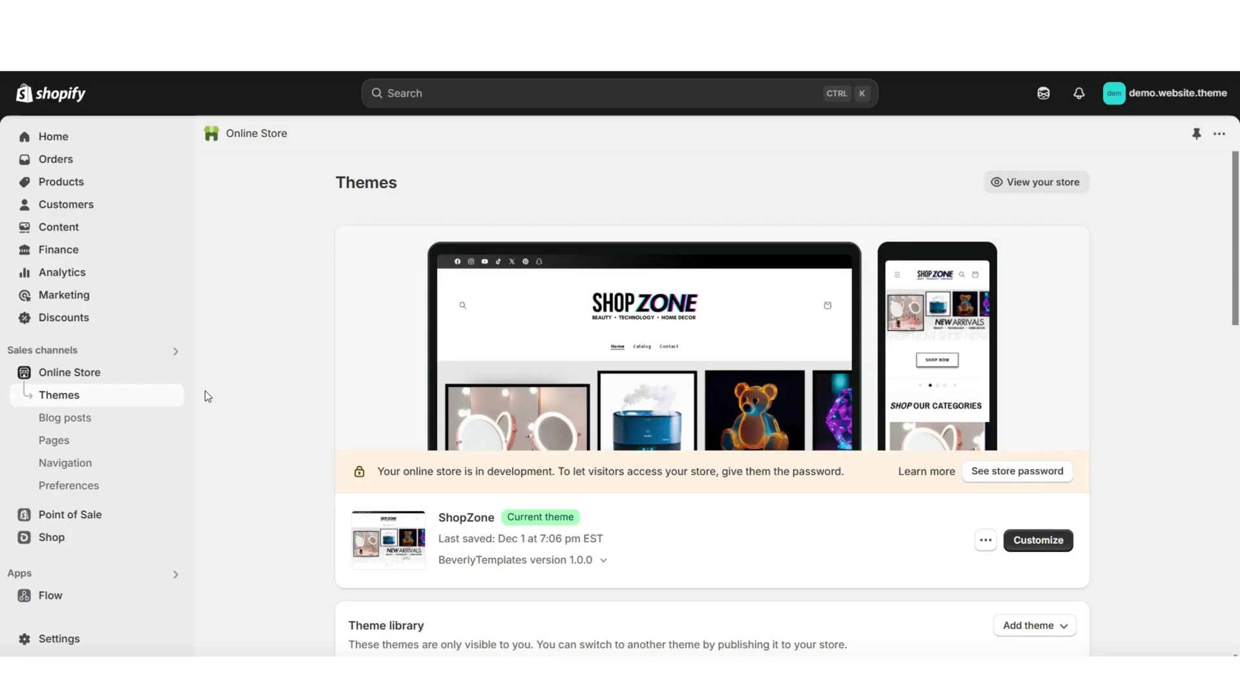
# Step: Open the first draft product in the store's product list and go to its media gallery
pyautogui.click(139, 183)
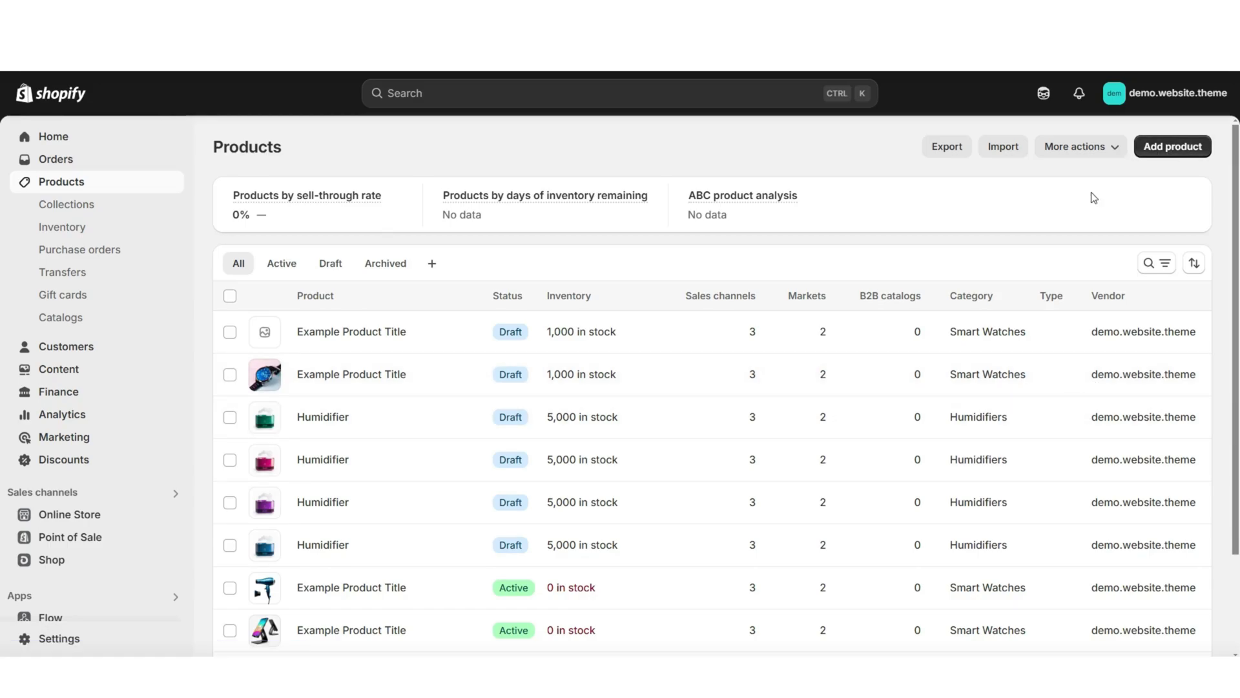
pyautogui.click(464, 334)
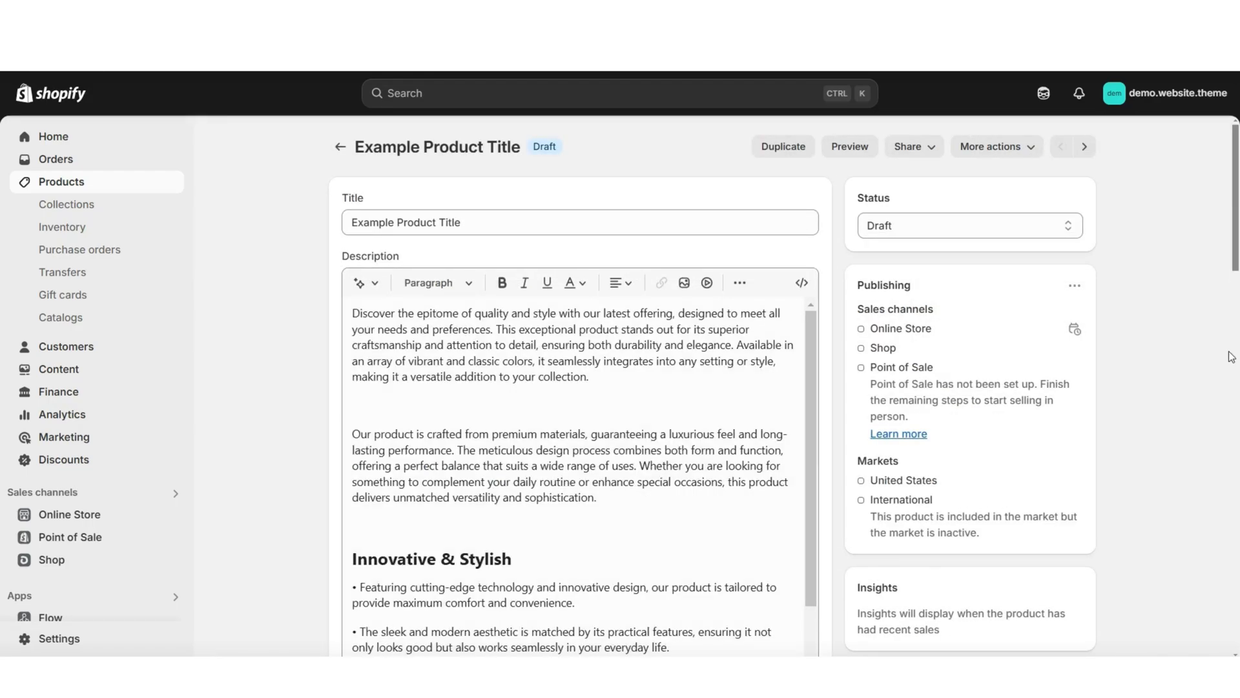
pyautogui.scroll(-3, 1231, 357)
pyautogui.scroll(-5, 1231, 357)
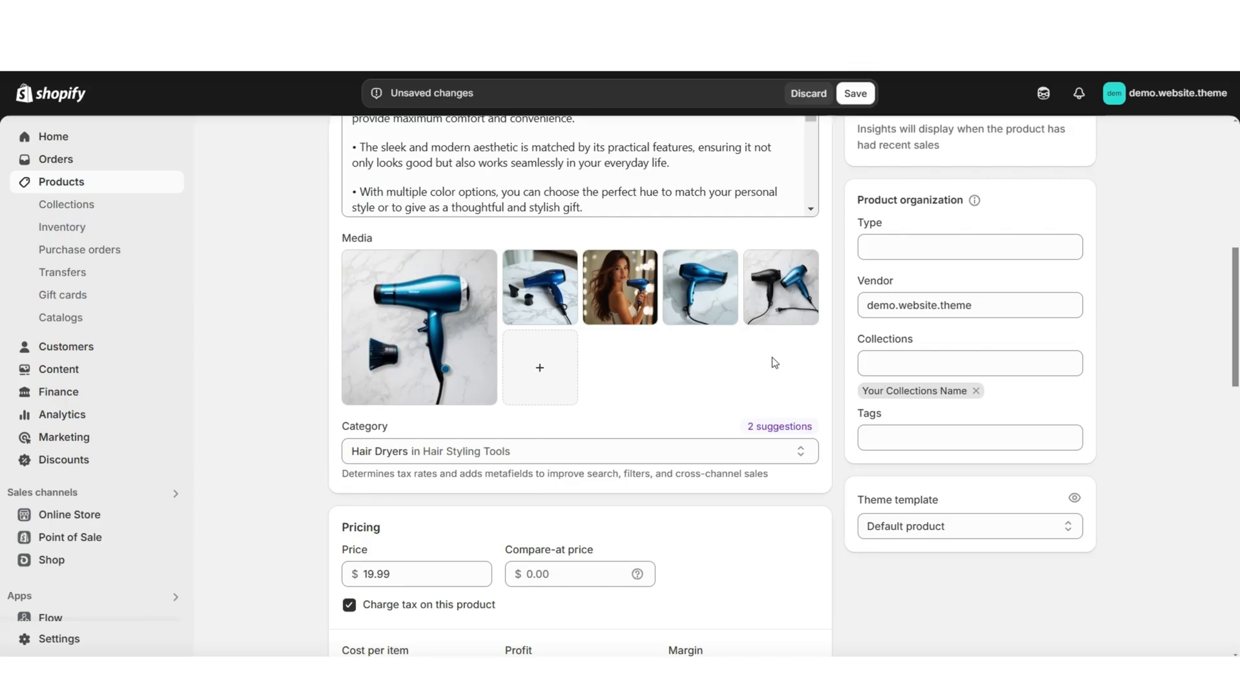
# Step: Try reordering the last hair dryer photo in the media gallery, and select it for removal
pyautogui.moveTo(782, 297)
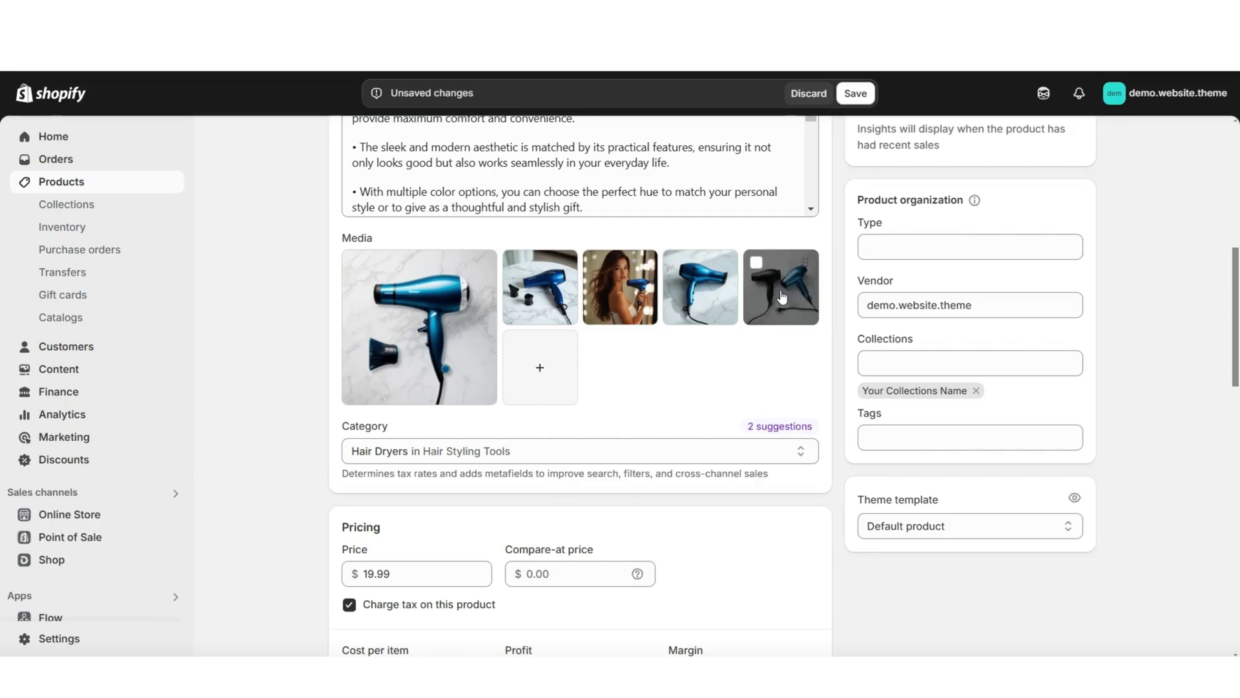
pyautogui.moveTo(775, 298)
pyautogui.mouseDown()
pyautogui.moveTo(538, 290)
pyautogui.moveTo(761, 296)
pyautogui.mouseUp()
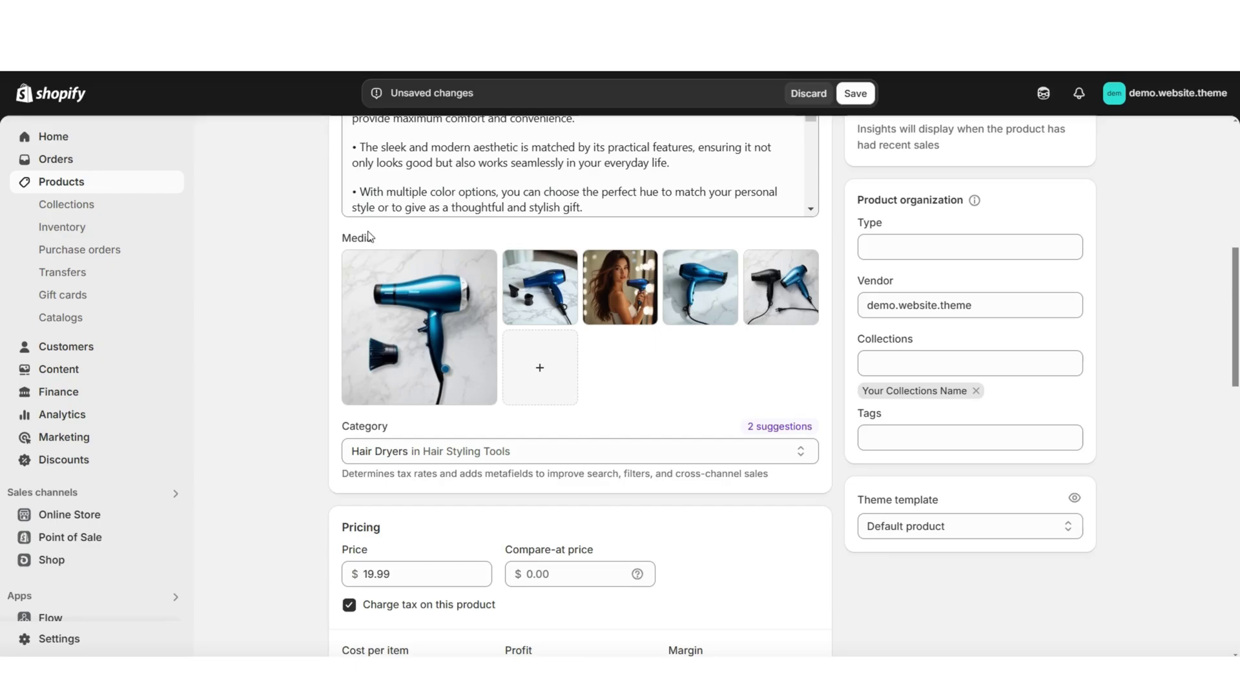
pyautogui.click(756, 264)
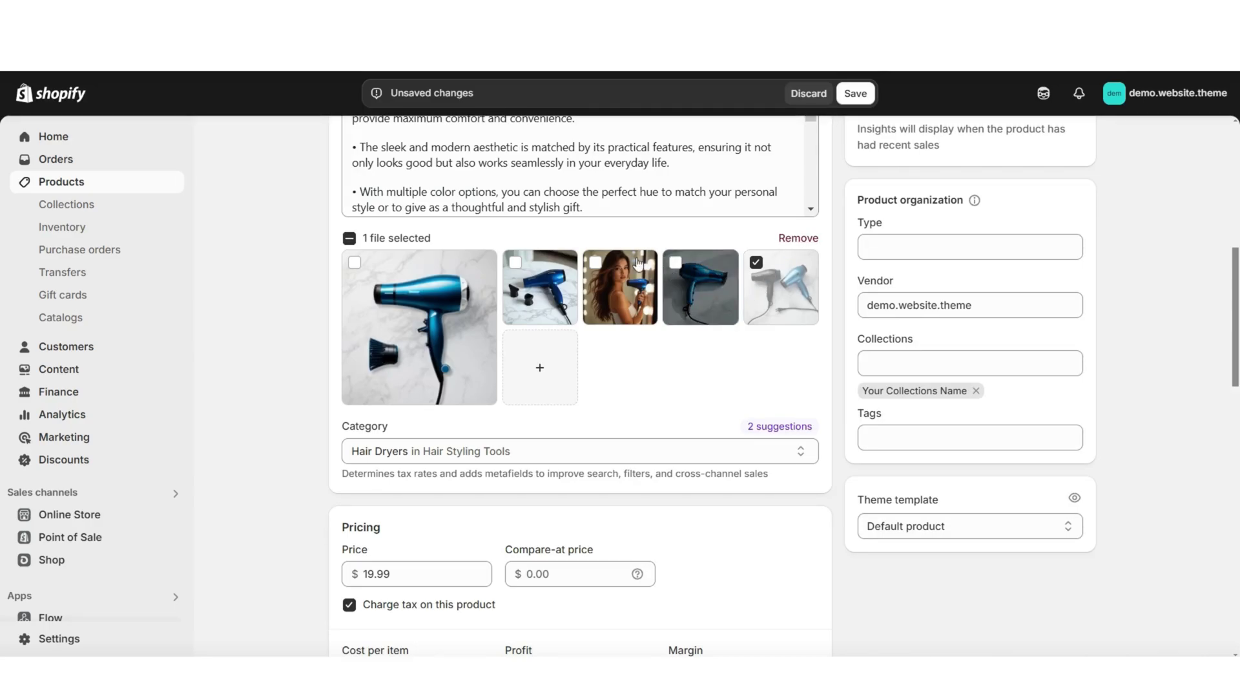
pyautogui.click(798, 239)
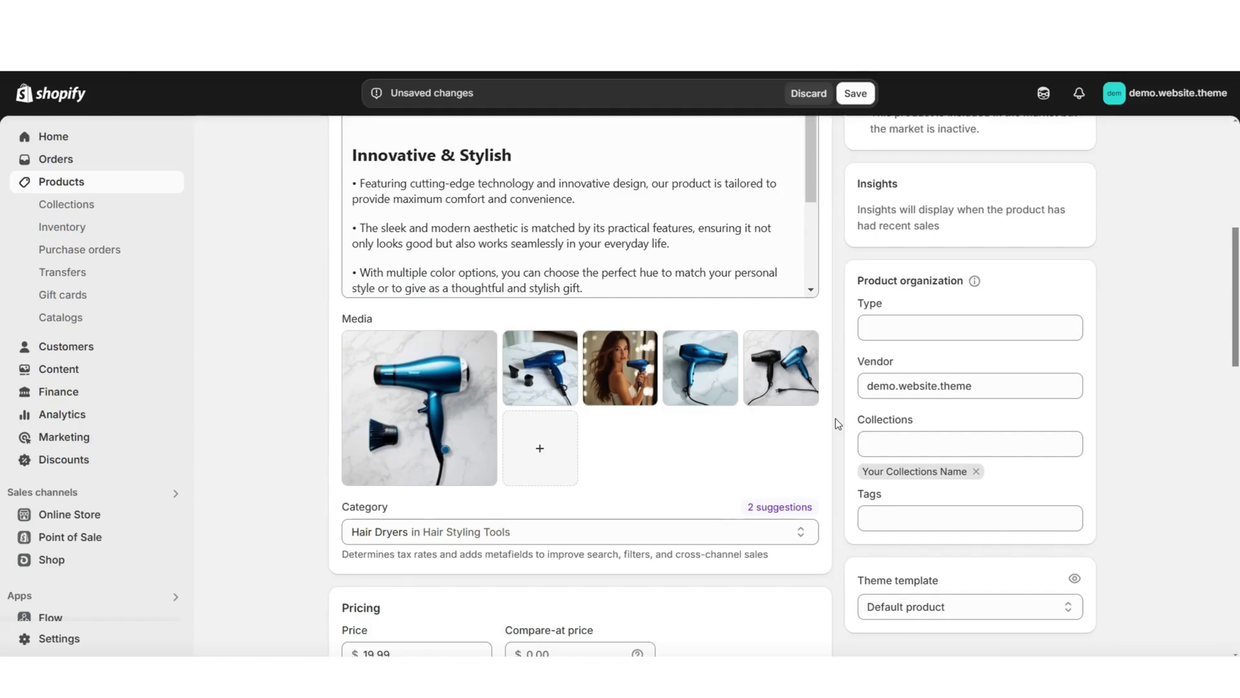
# Step: Open the main hair dryer photo in the image editor and resize it to 800 × 800 px
pyautogui.click(407, 407)
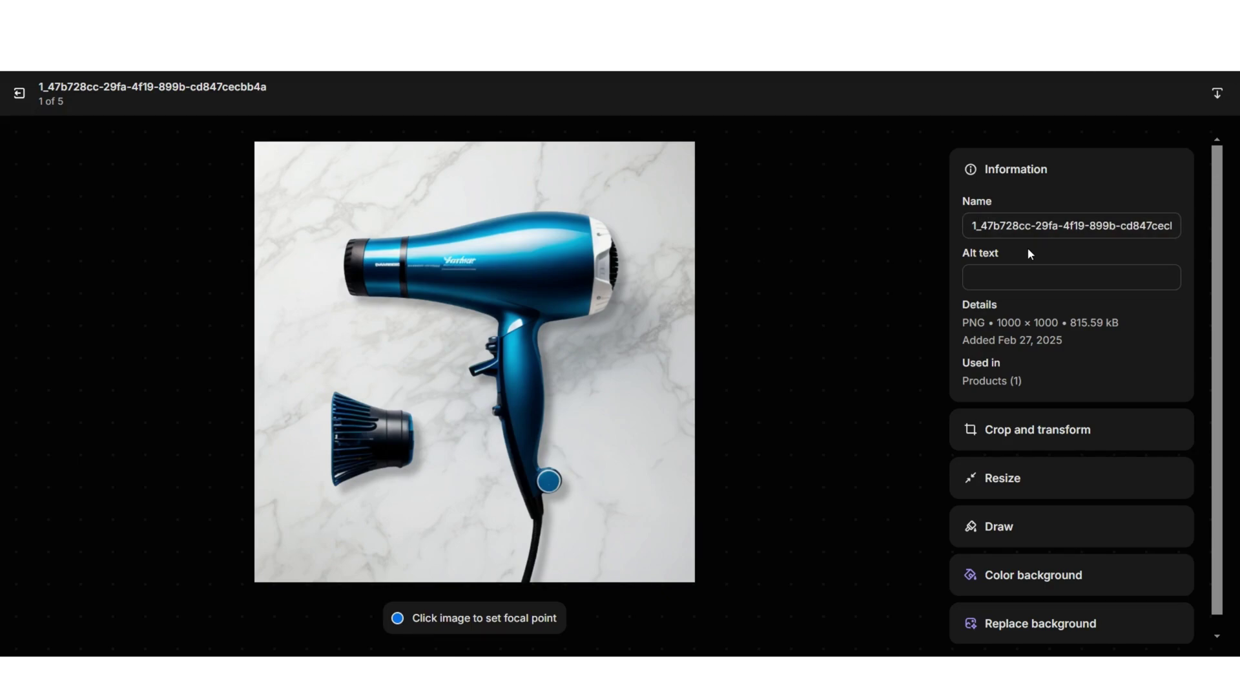
pyautogui.click(972, 278)
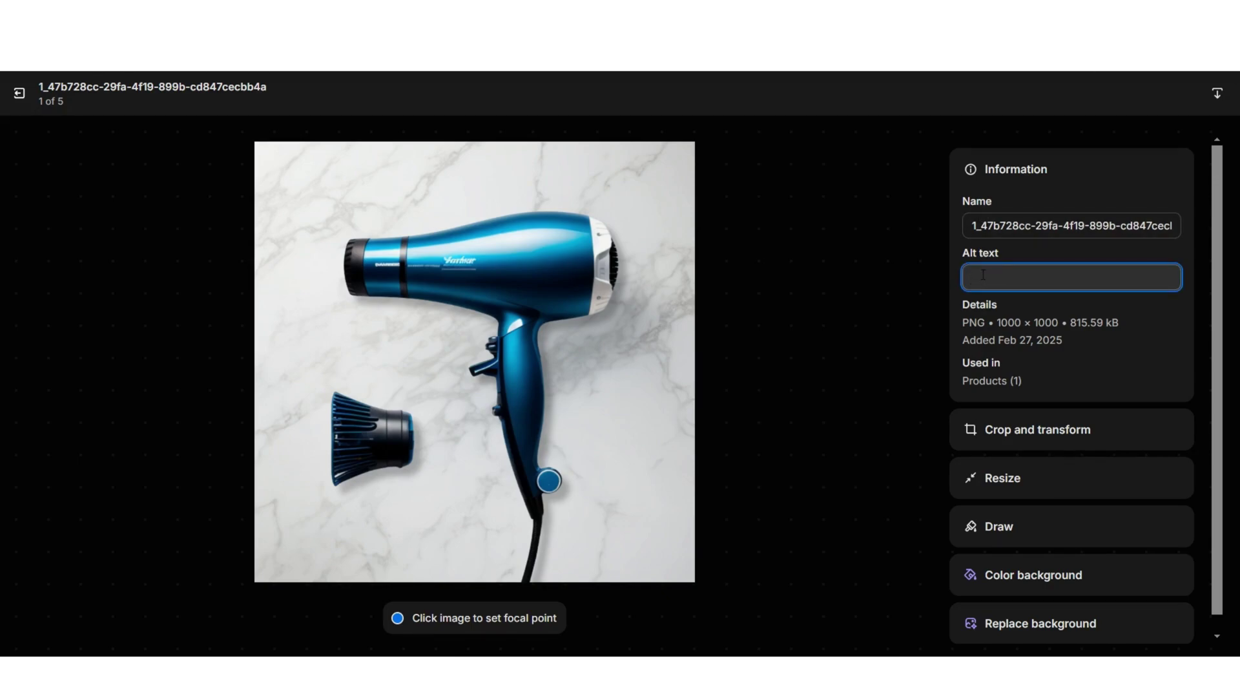
pyautogui.click(1098, 478)
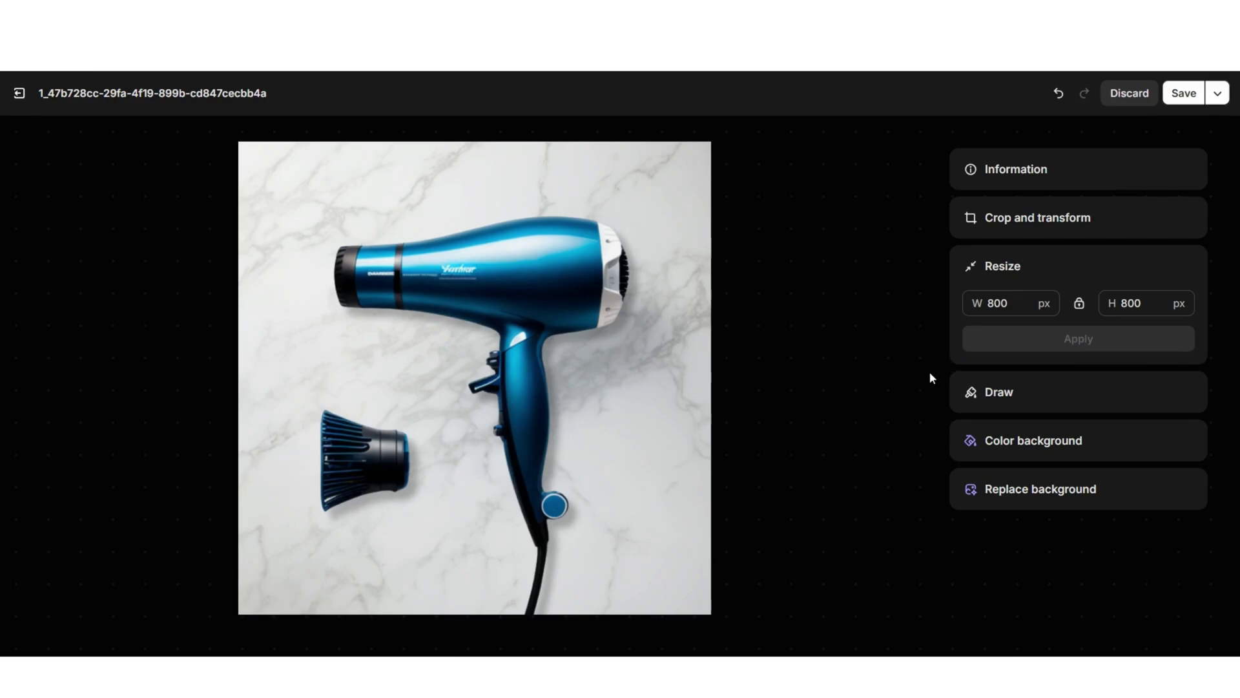
# Step: Replace the marble background of the hair dryer photo with solid white
pyautogui.click(1031, 452)
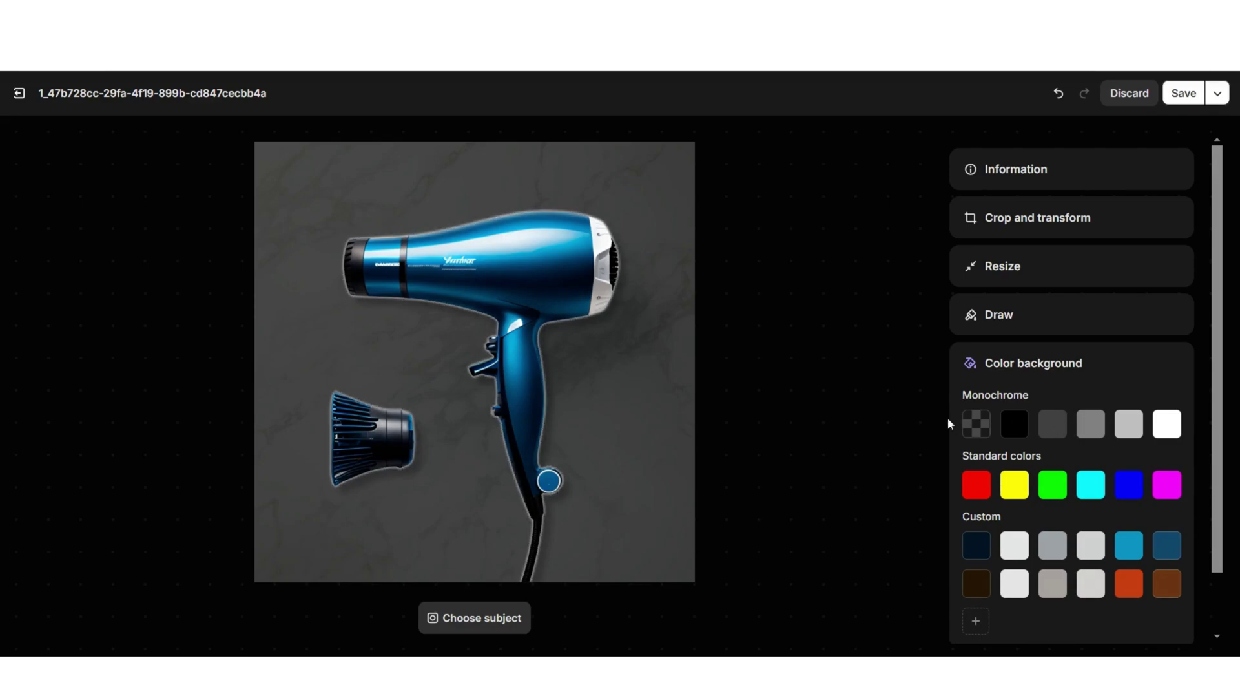
pyautogui.scroll(-1, 1075, 421)
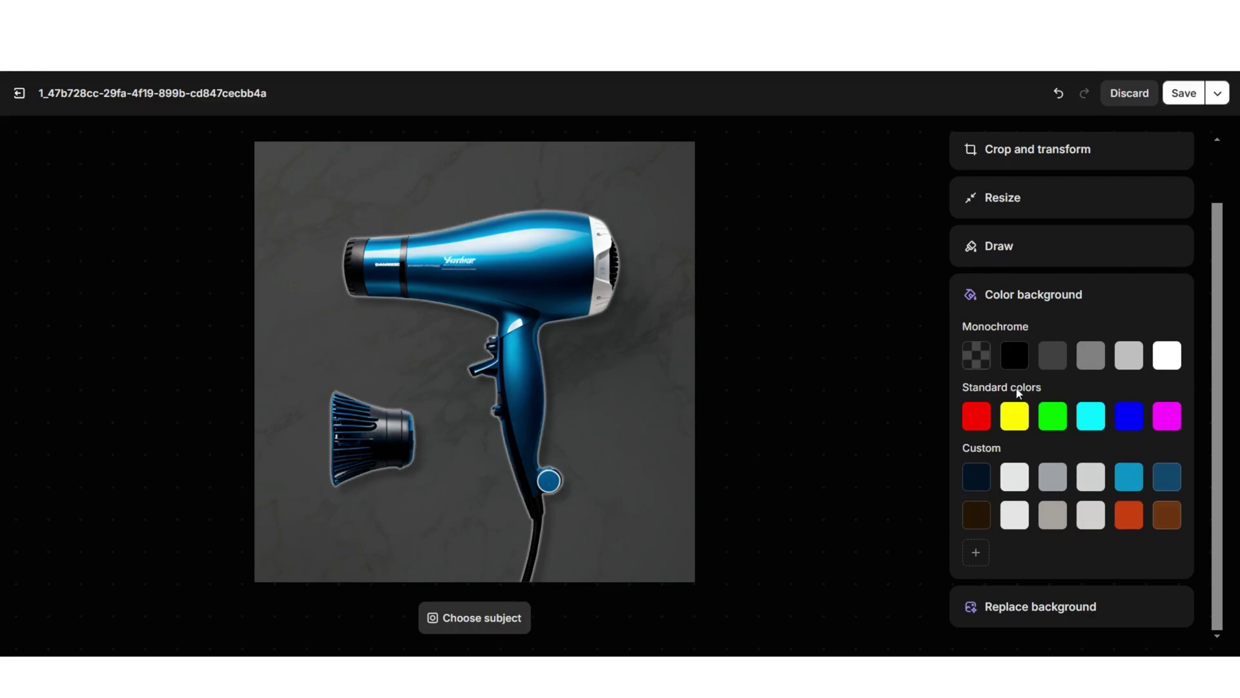
pyautogui.click(1168, 363)
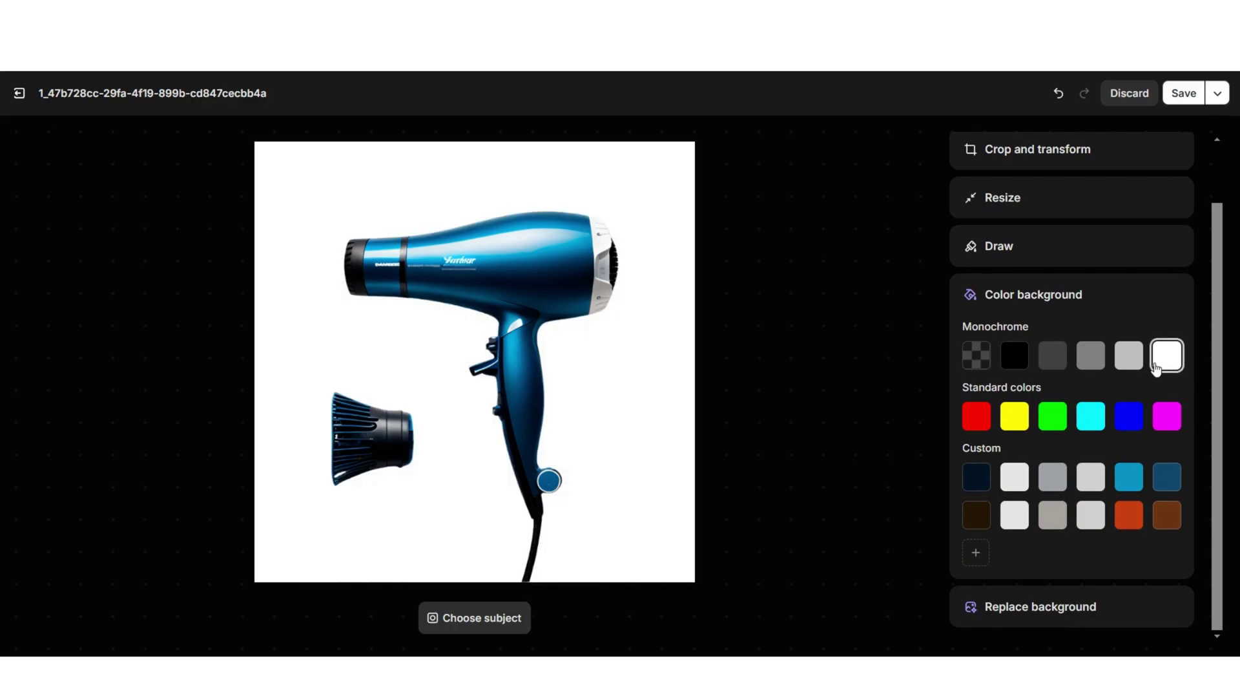
# Step: Try cyan and magenta backgrounds on the hair dryer photo, and return to white
pyautogui.click(1093, 418)
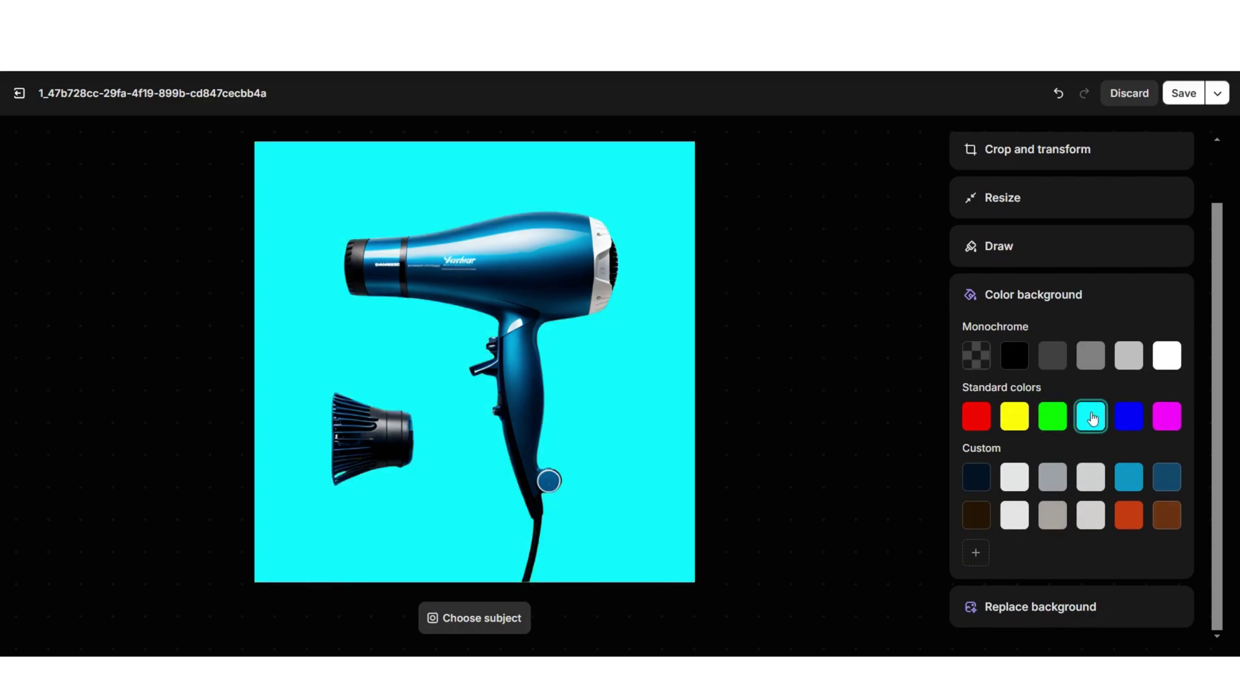
pyautogui.click(1163, 424)
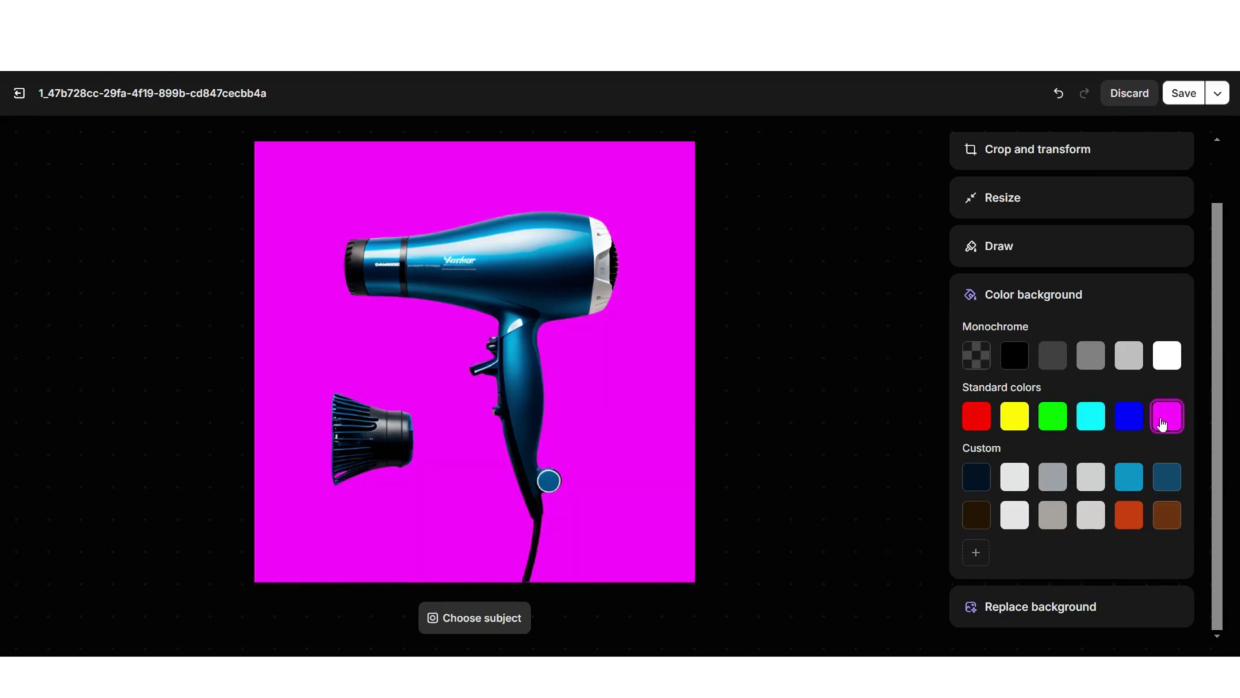
pyautogui.click(1167, 366)
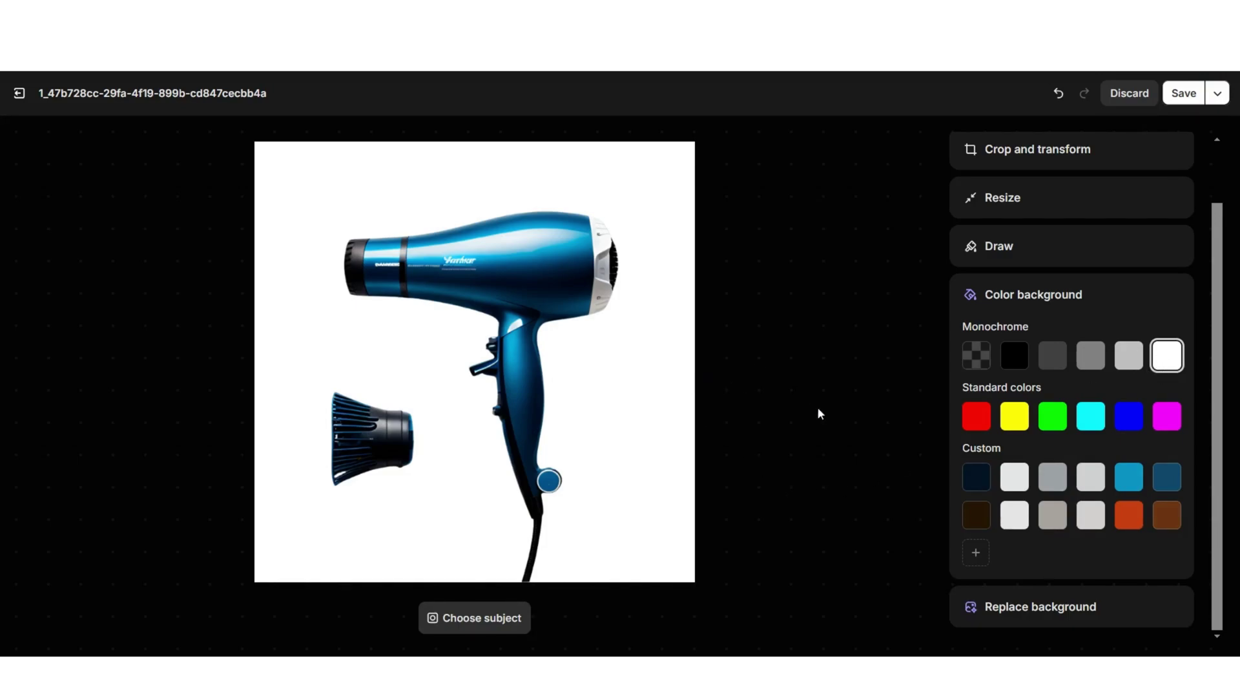
# Step: Try a transparent background and a custom color on the hair dryer photo, and return to white
pyautogui.click(984, 353)
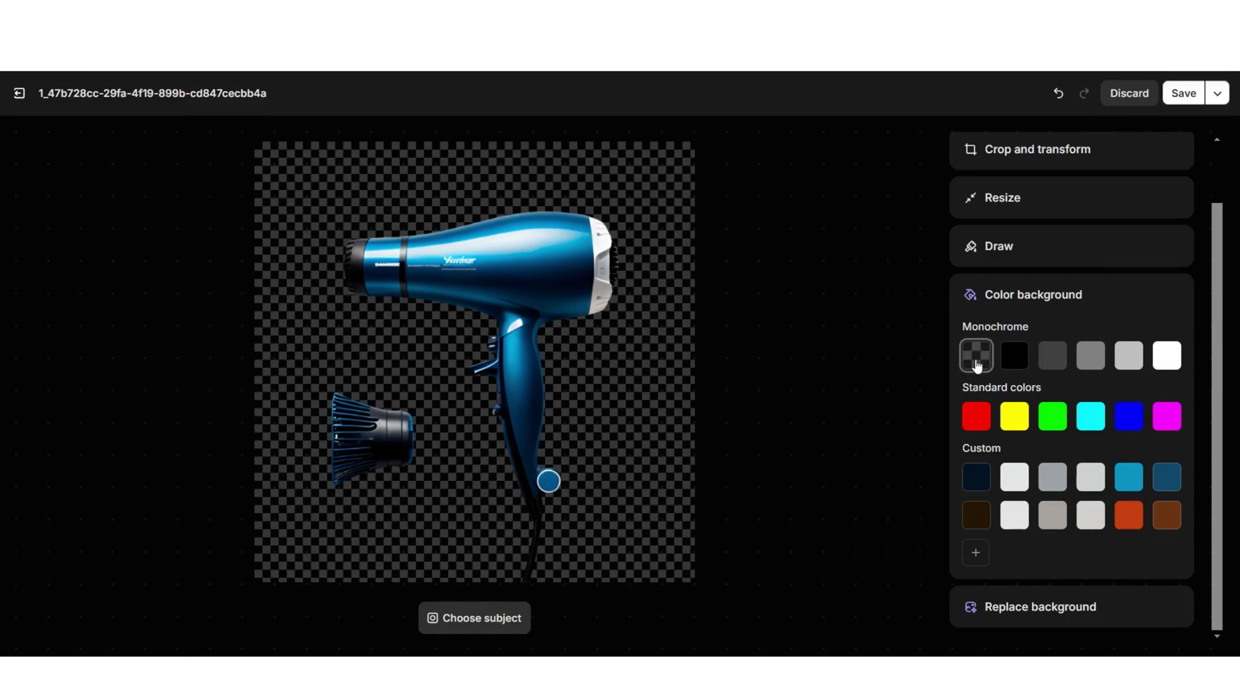
pyautogui.click(979, 550)
pyautogui.moveTo(977, 374)
pyautogui.mouseDown()
pyautogui.moveTo(1001, 383)
pyautogui.moveTo(994, 373)
pyautogui.mouseUp()
pyautogui.click(1166, 357)
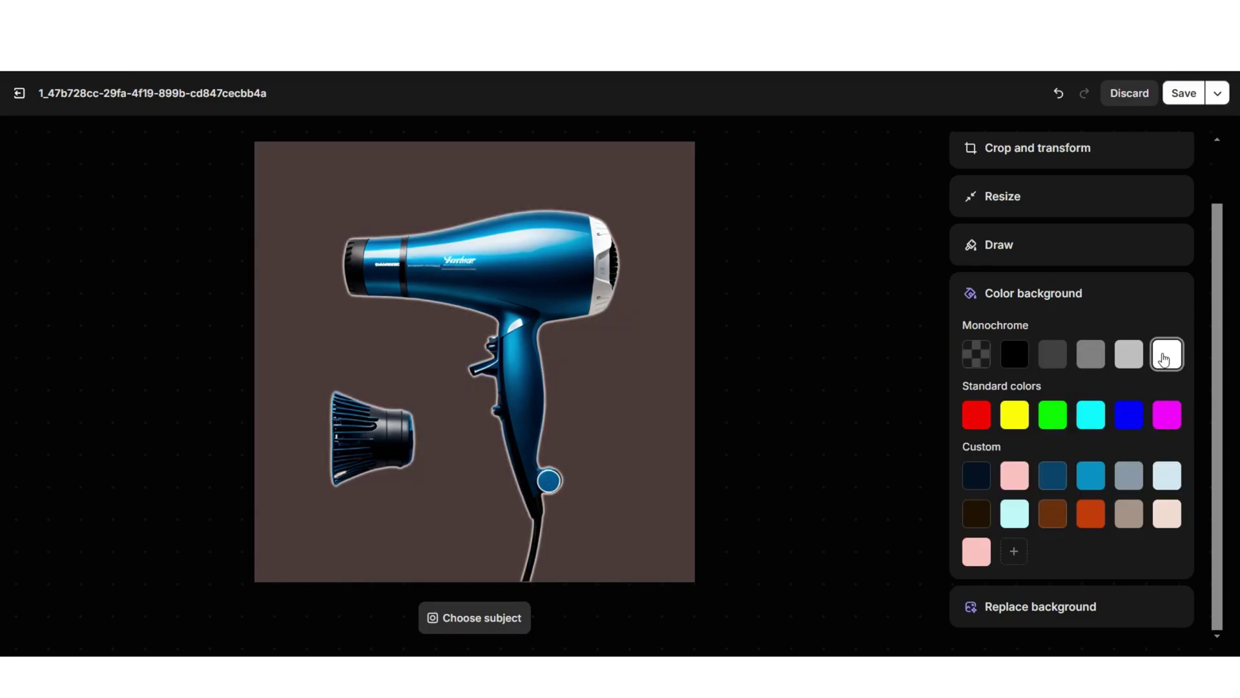
pyautogui.click(1166, 360)
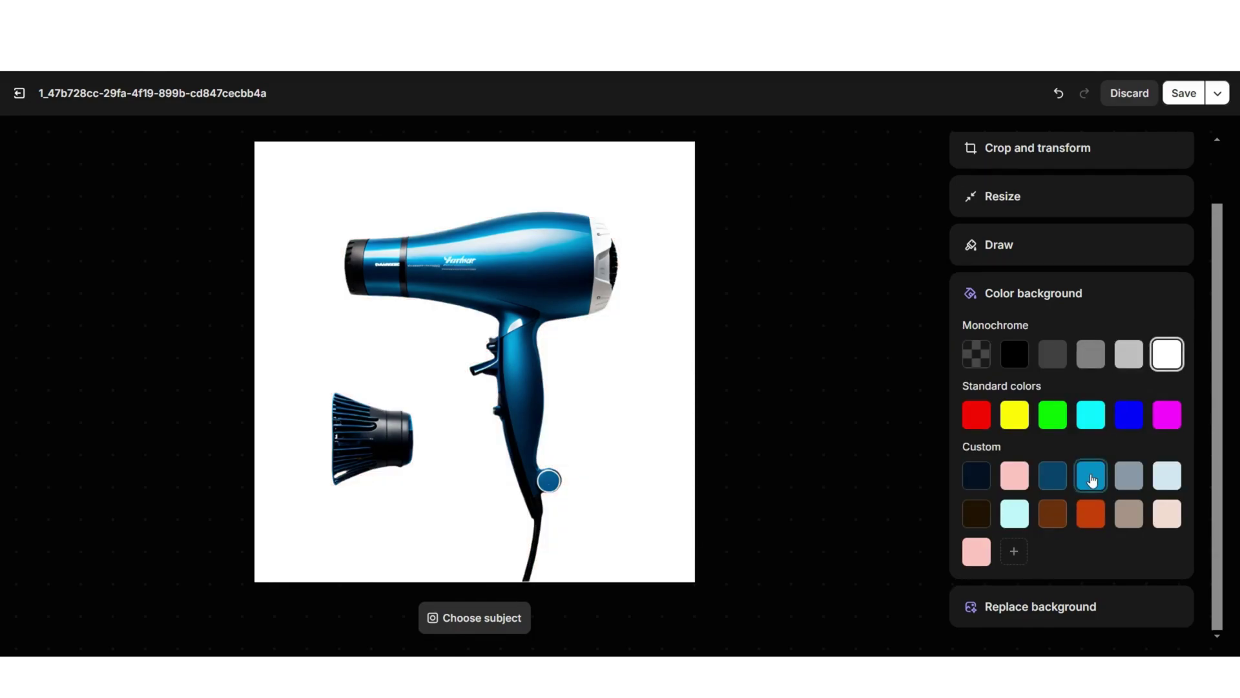
# Step: Generate replacement backgrounds with the subject "blue hair blow dryer tool" and the background "white bathroom vanity"
pyautogui.click(1029, 602)
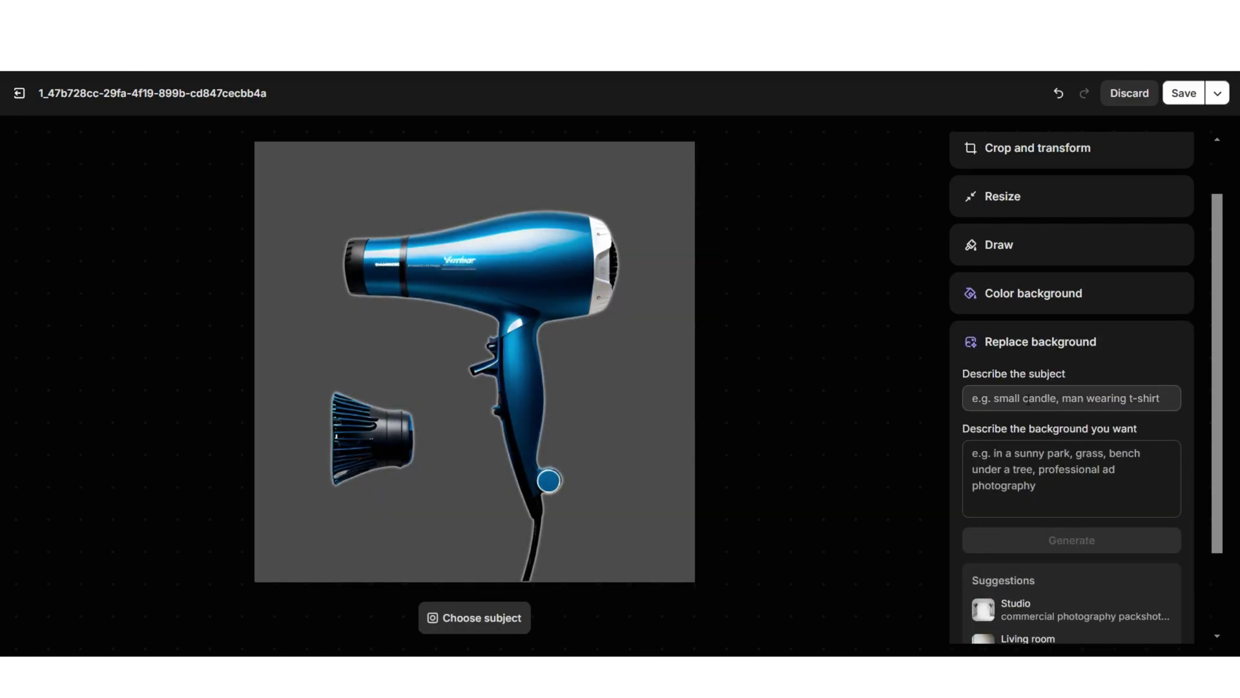
pyautogui.click(997, 400)
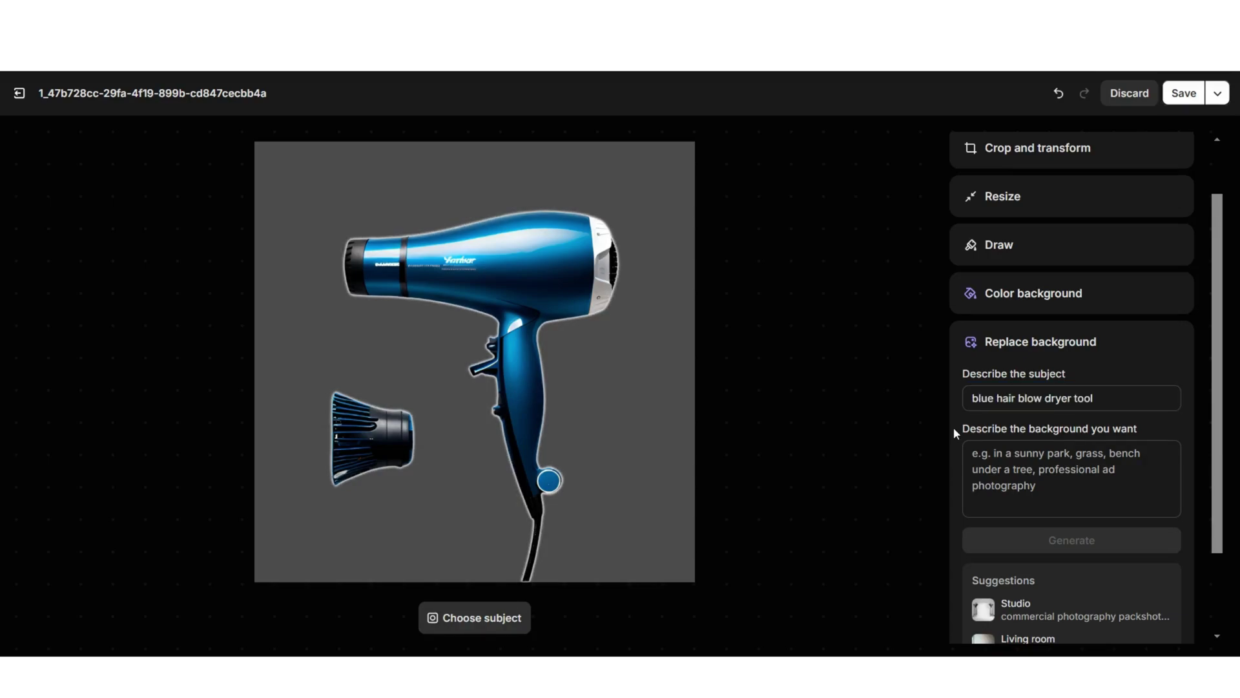
pyautogui.click(997, 463)
pyautogui.write('white bathroom vanity')
pyautogui.press('Return')
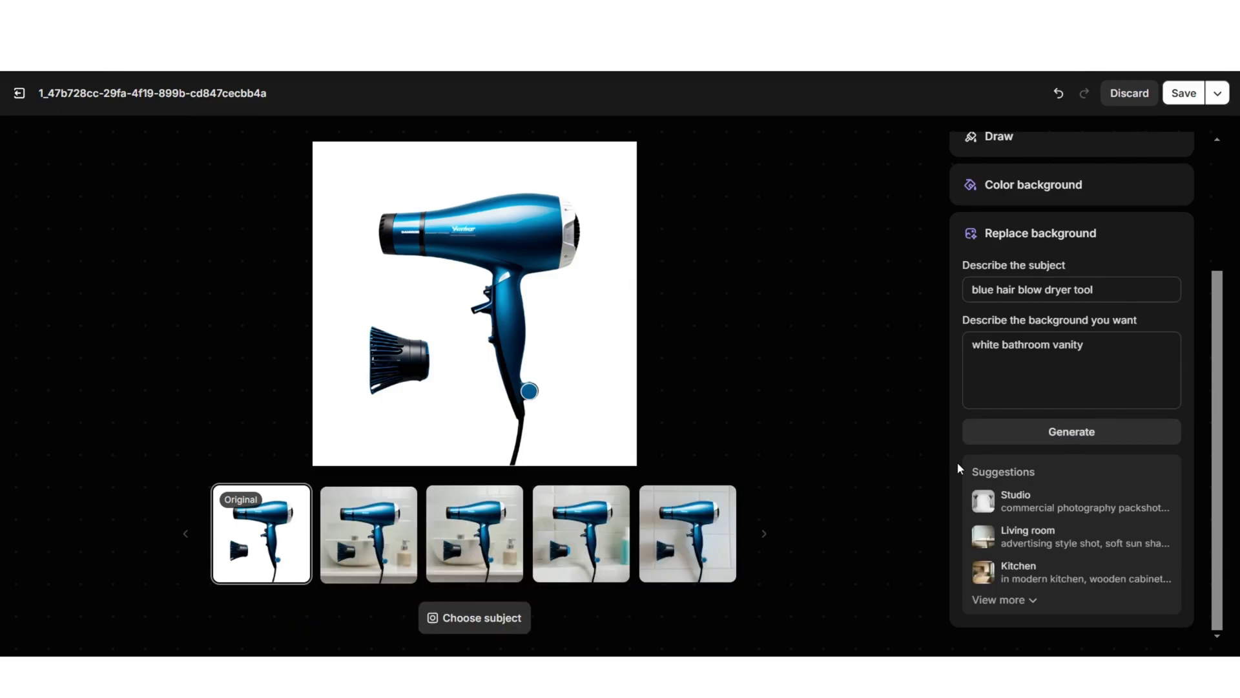
# Step: Compare two of the generated bathroom backgrounds, and return to the original white version of the hair dryer photo
pyautogui.click(688, 533)
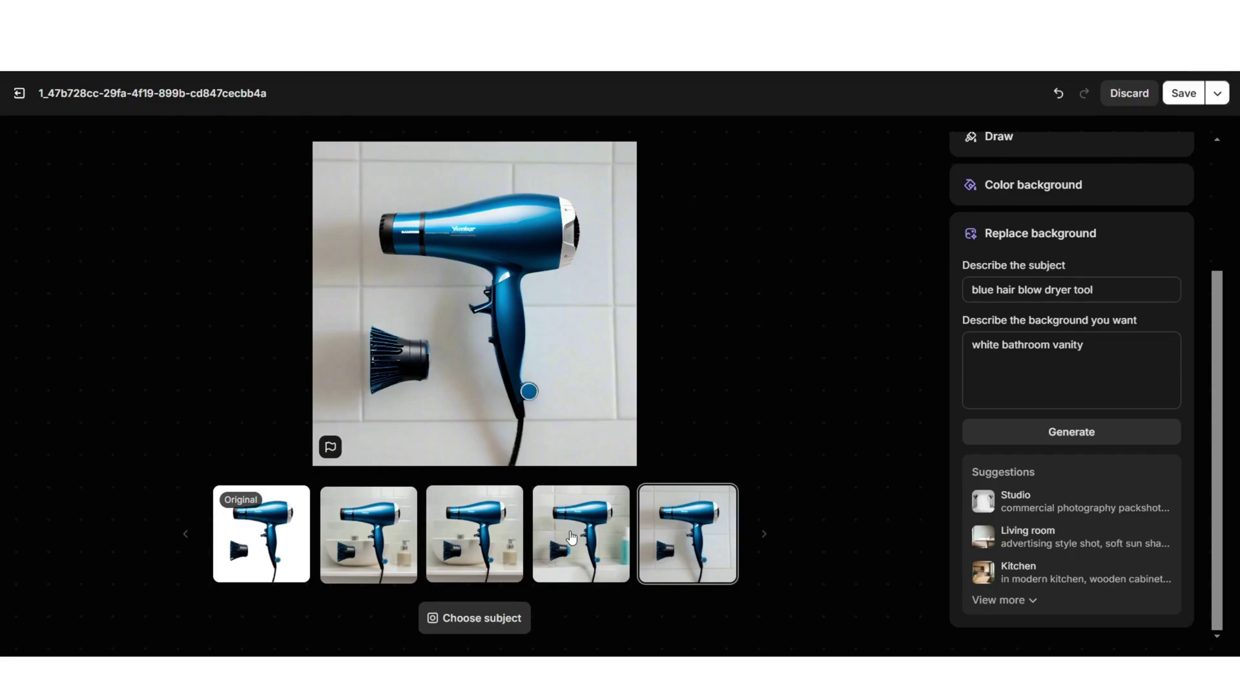
pyautogui.click(593, 558)
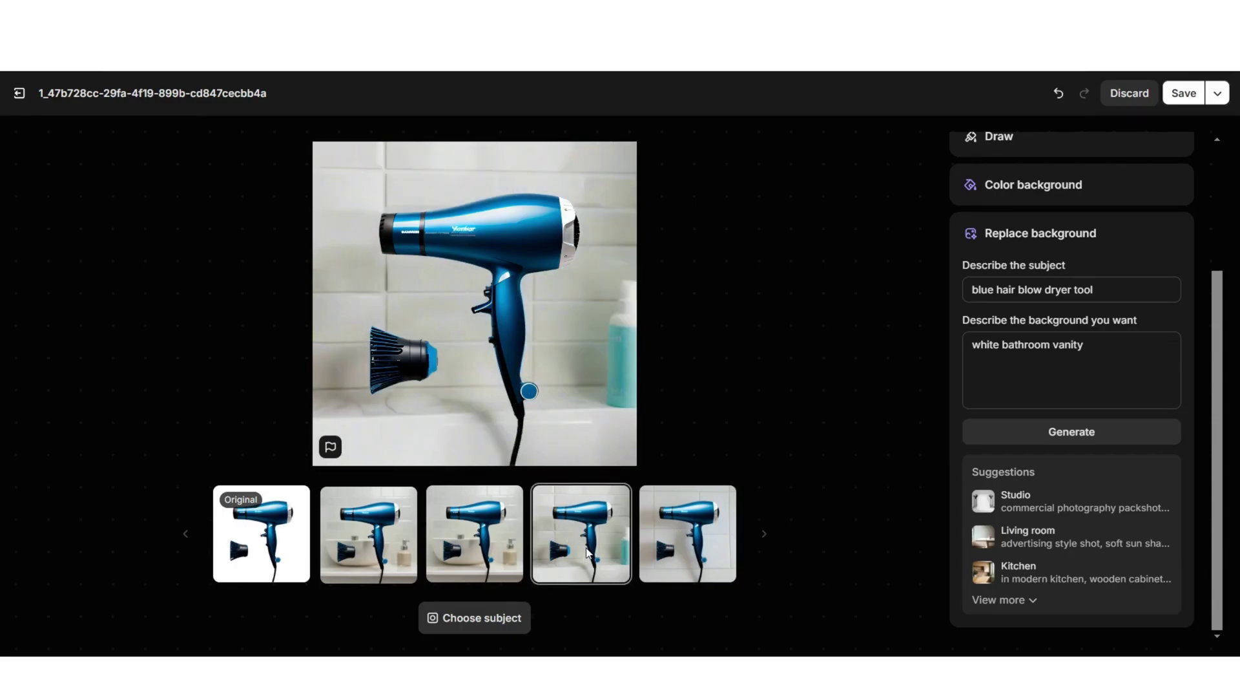
pyautogui.click(261, 536)
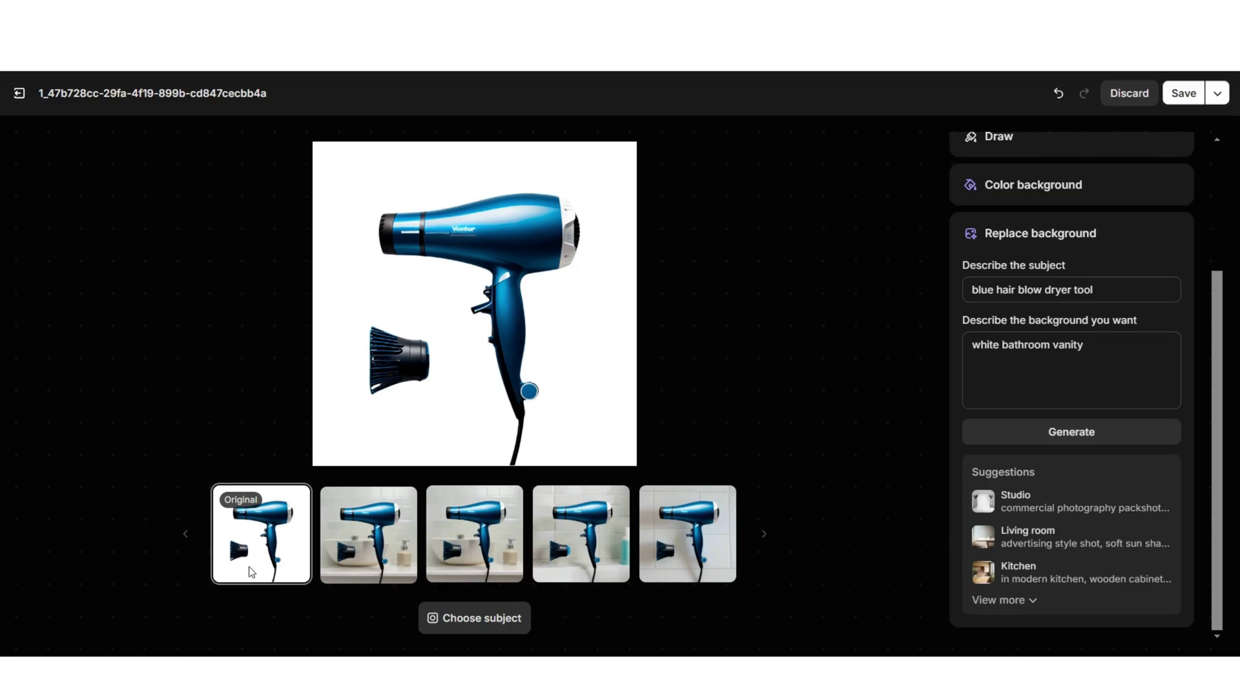
# Step: Save the edited hair dryer photo, and save the product with its updated media
pyautogui.click(1182, 93)
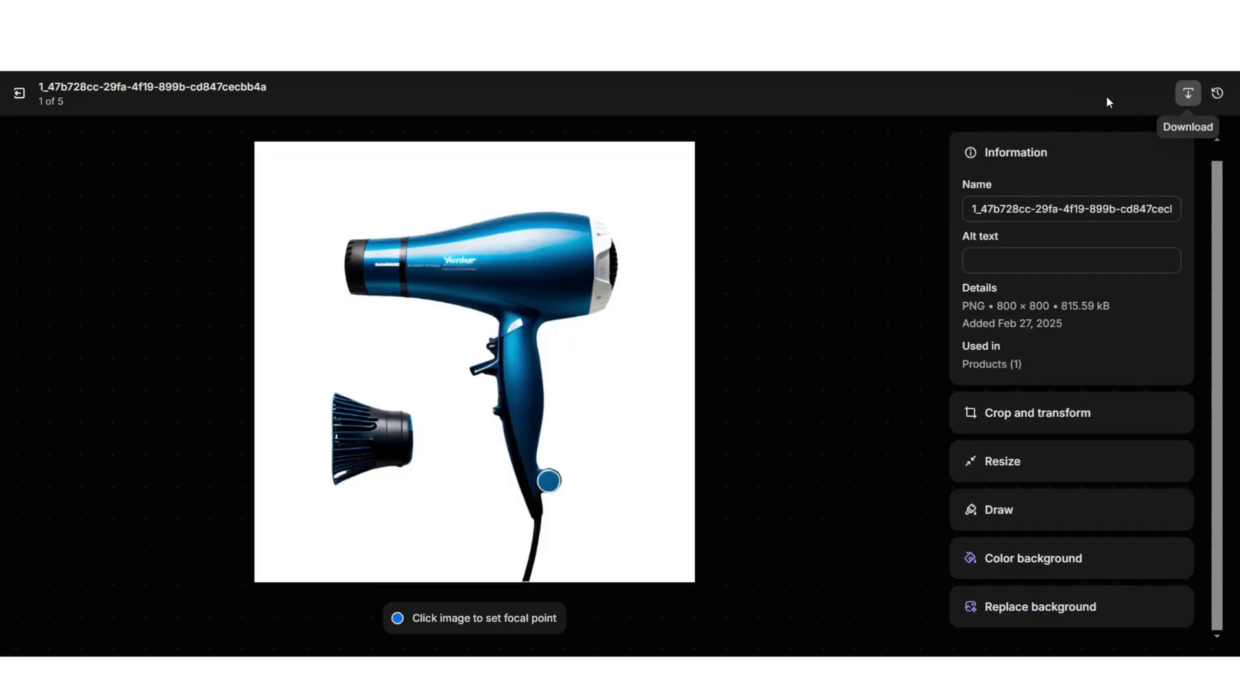
pyautogui.press('Escape')
pyautogui.scroll(-1, 301, 311)
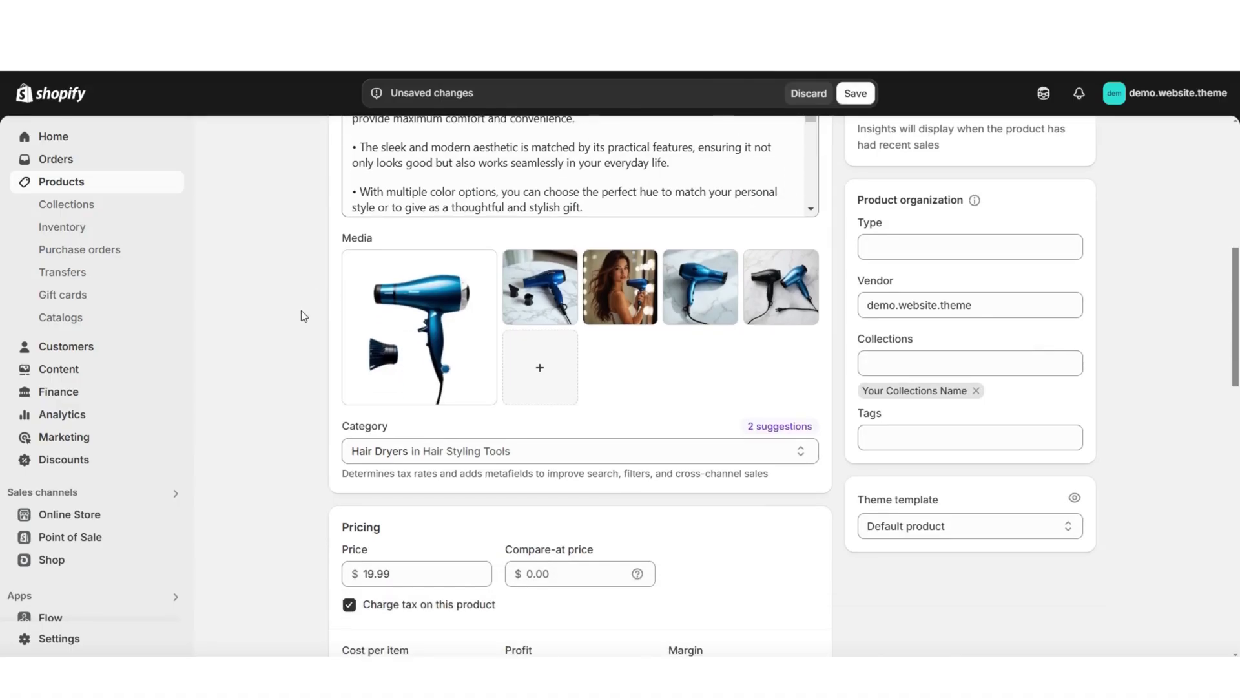
pyautogui.scroll(1, 301, 311)
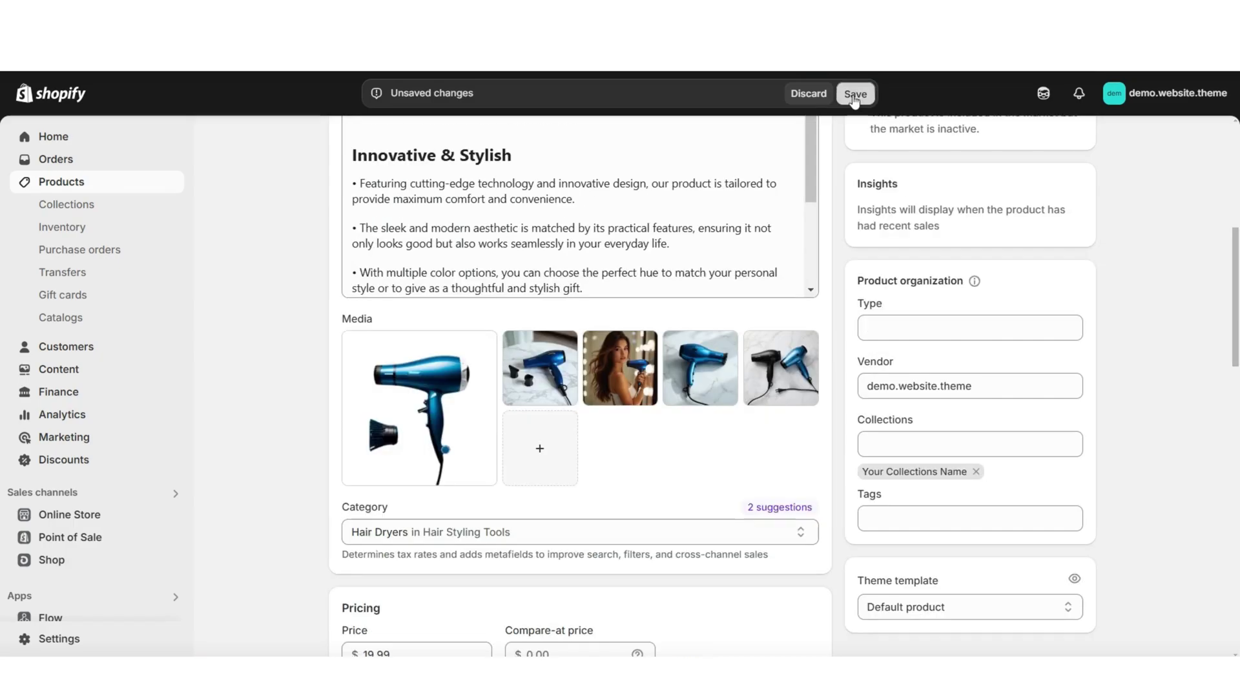
pyautogui.click(855, 97)
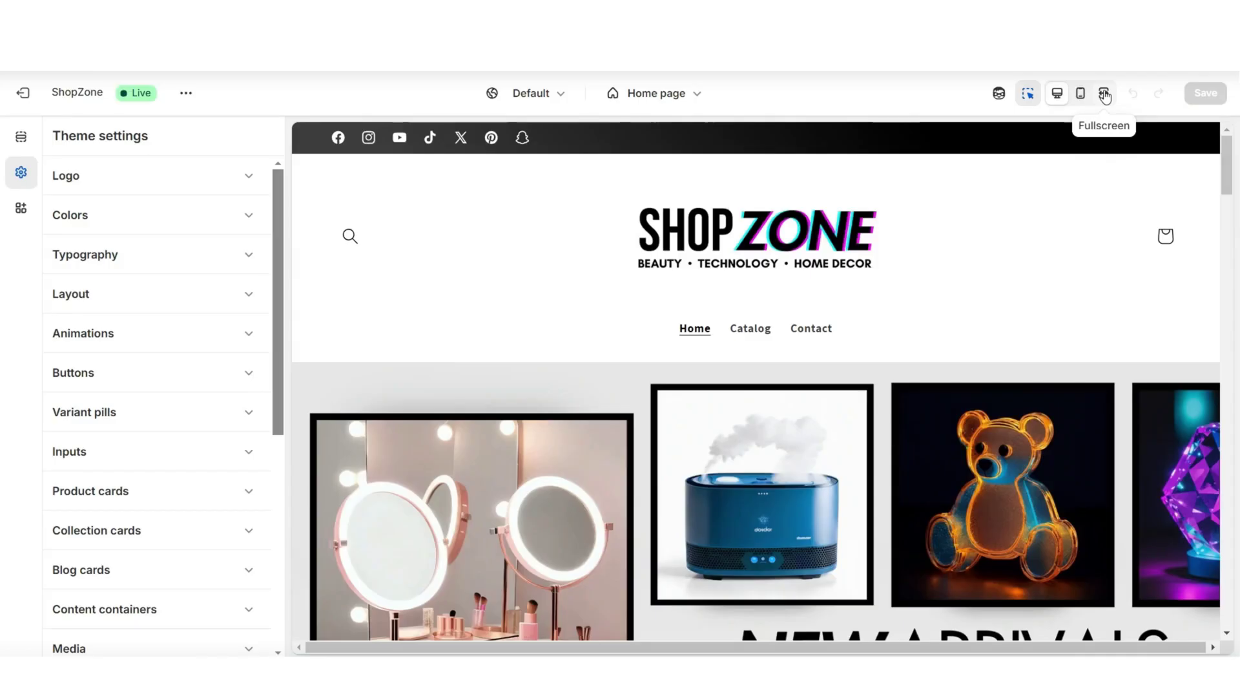
# Step: Preview the ShopZone home page full screen, and open the hair dryer from the bestsellers section to examine its product page
pyautogui.click(1104, 93)
pyautogui.scroll(-15, 1231, 215)
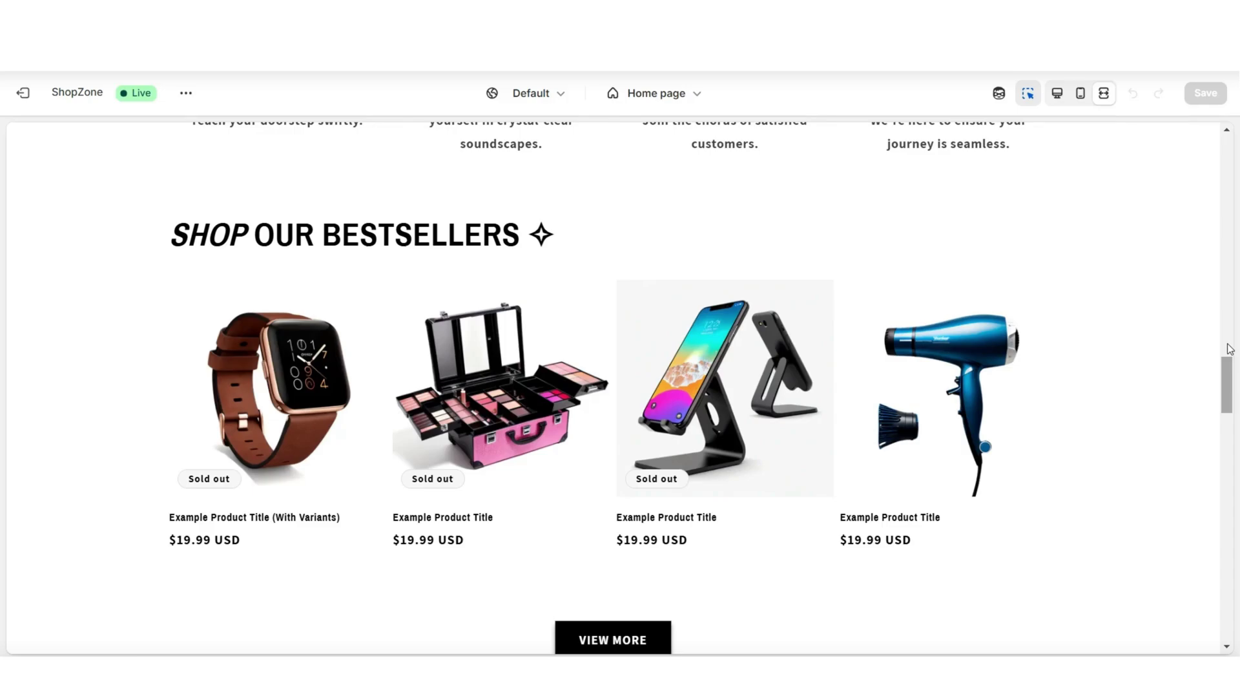
pyautogui.scroll(-1, 1229, 349)
pyautogui.scroll(1, 1130, 336)
pyautogui.scroll(-1, 956, 378)
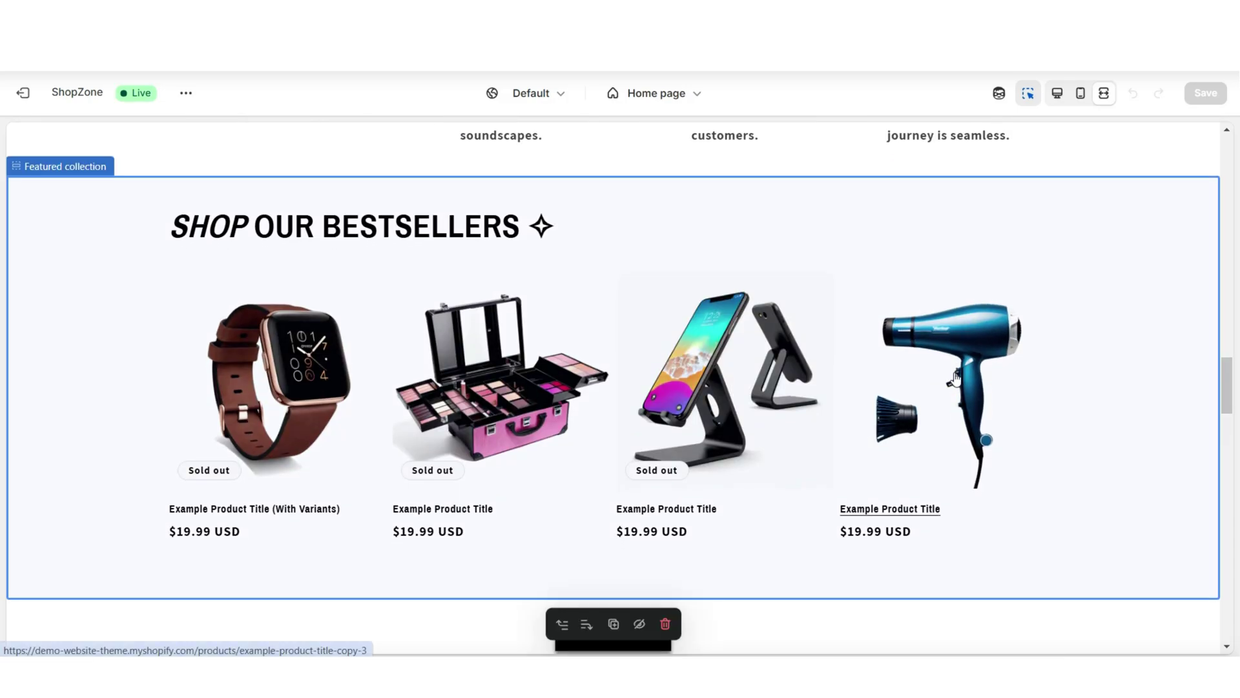
pyautogui.click(956, 378)
pyautogui.scroll(-5, 1230, 312)
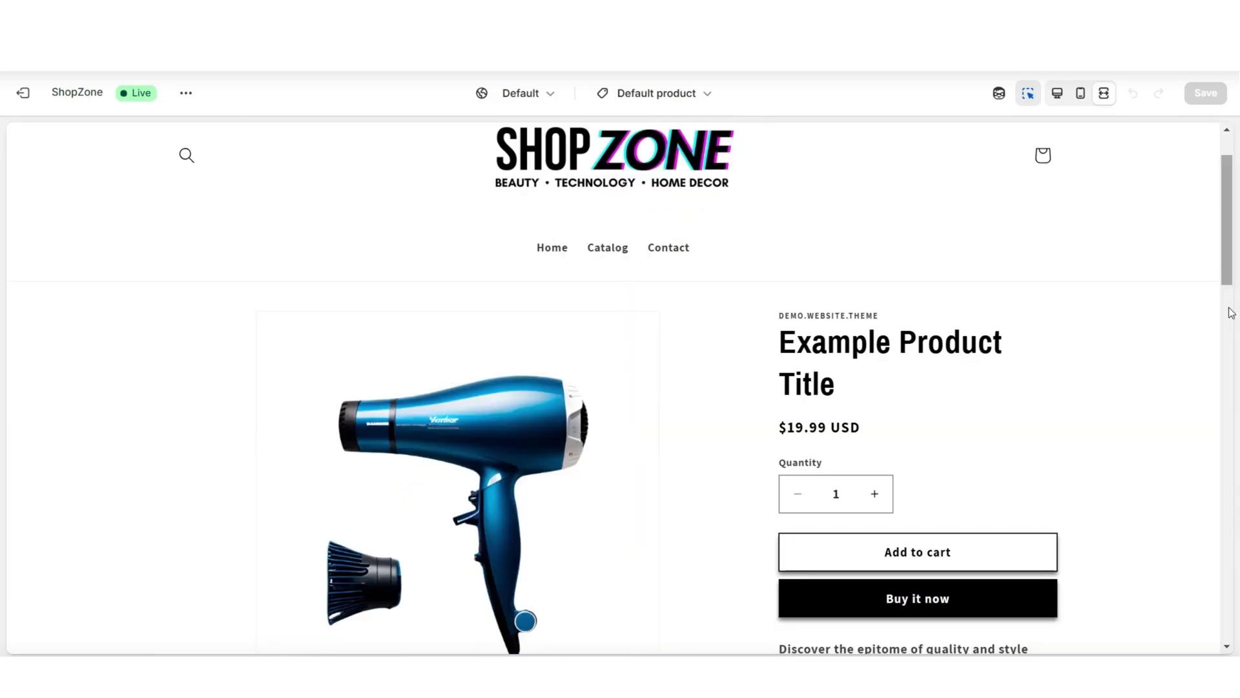
pyautogui.scroll(-3, 1231, 312)
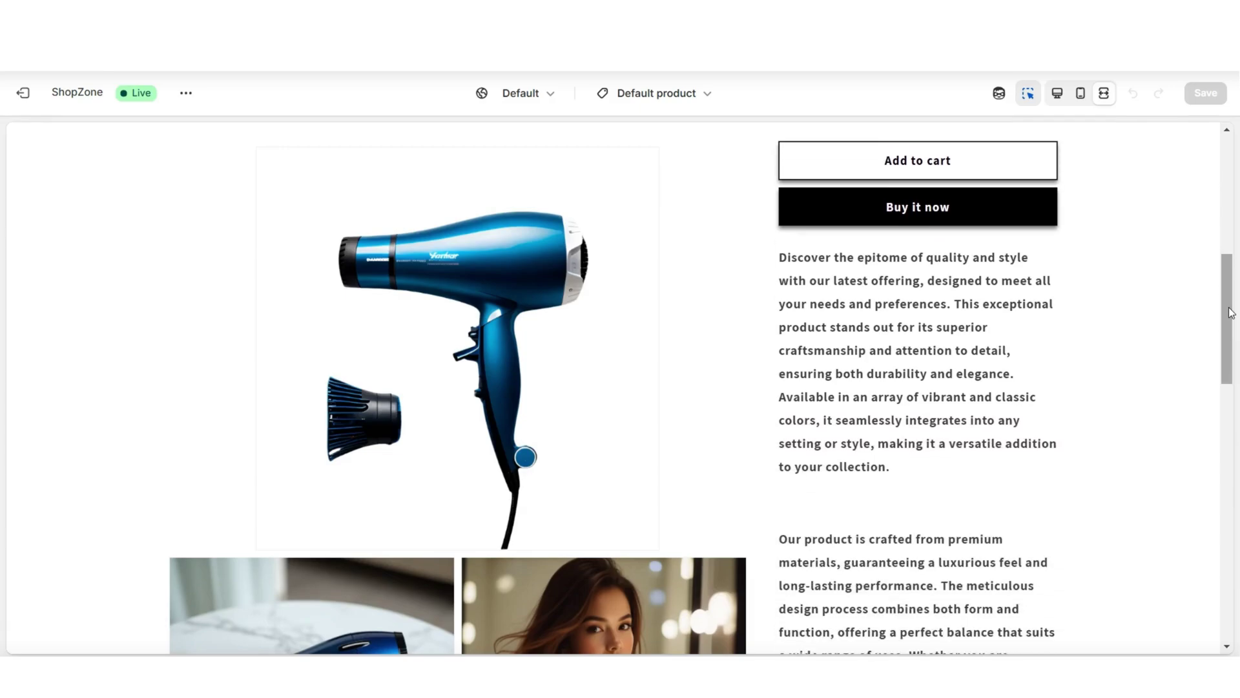
pyautogui.scroll(-6, 1231, 313)
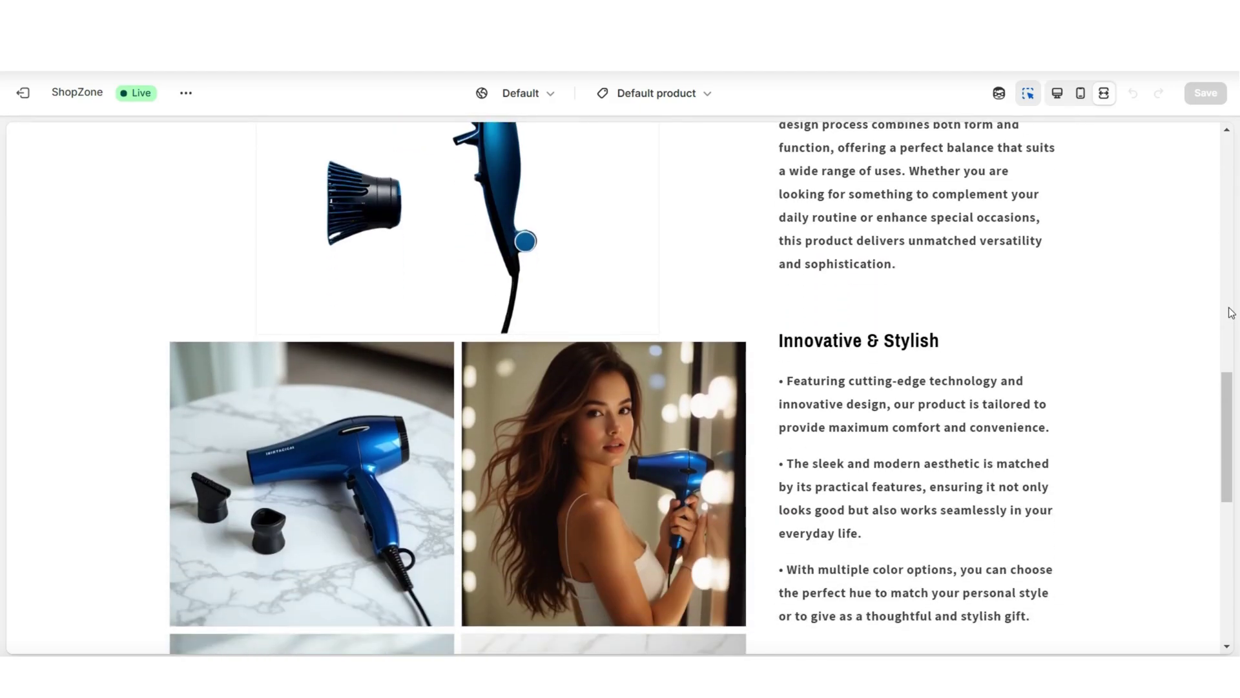
pyautogui.scroll(-3, 1231, 313)
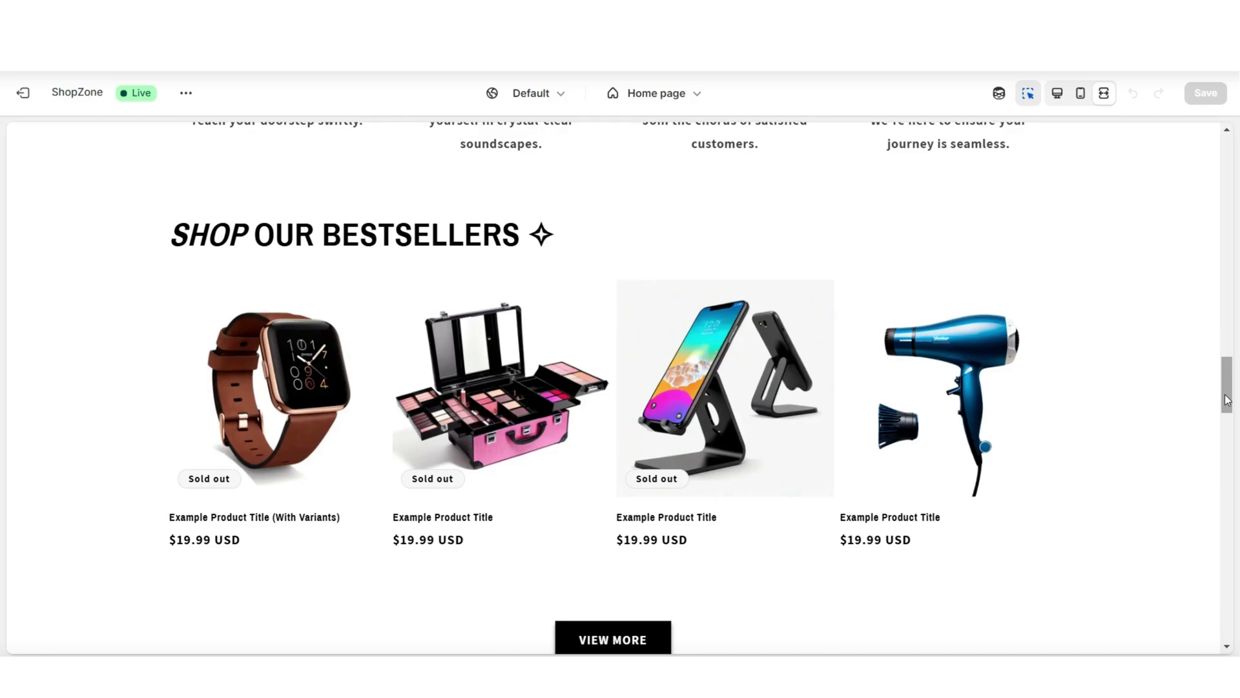
# Step: Examine how the hair dryer photo fits with the other products in the home page's bestsellers section
pyautogui.scroll(-1, 1228, 400)
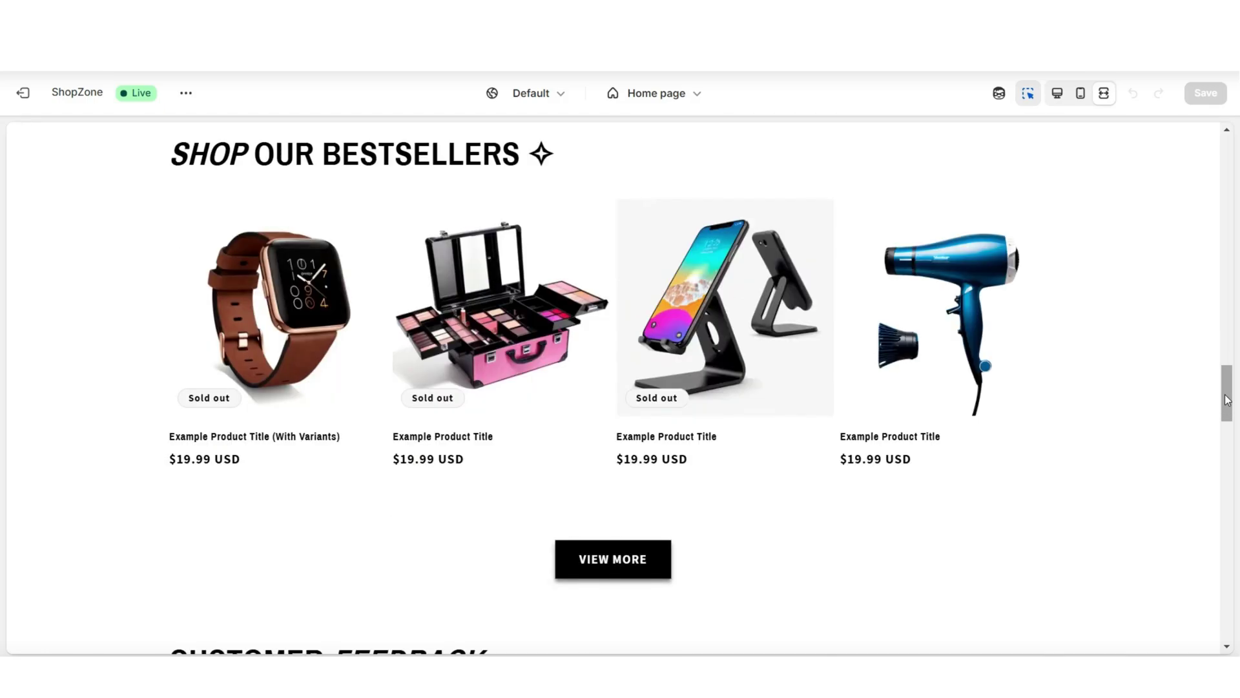
pyautogui.scroll(2, 1227, 400)
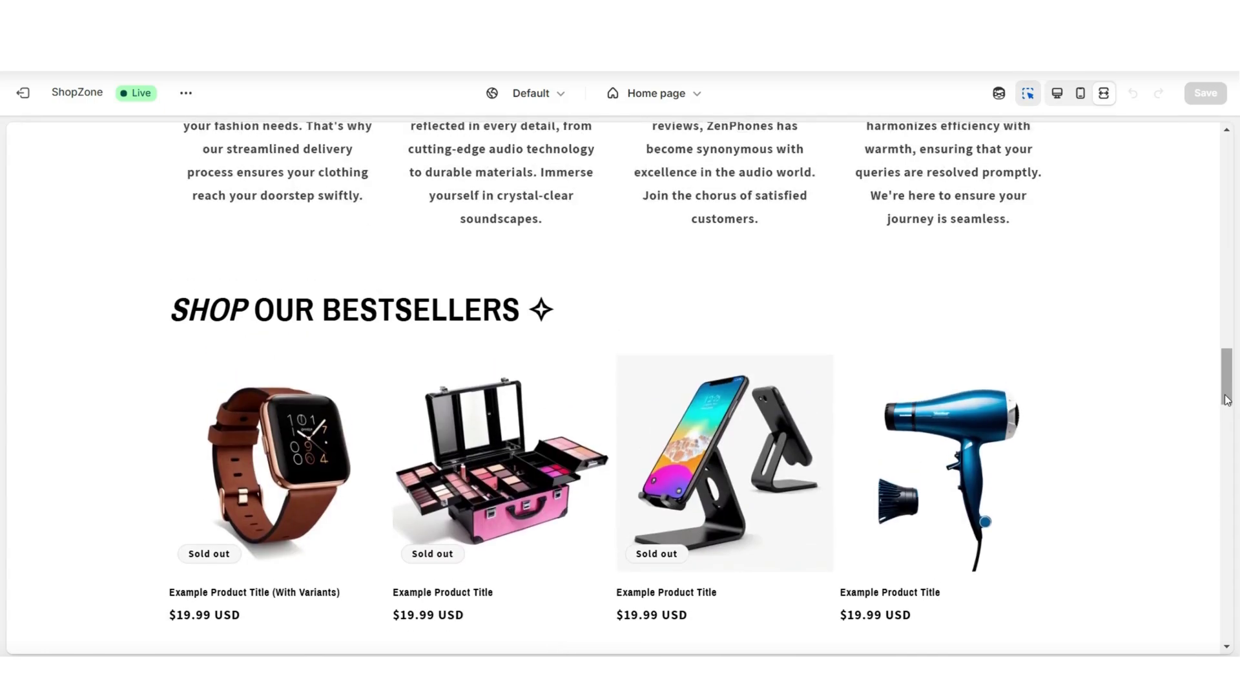
pyautogui.scroll(-2, 1228, 400)
pyautogui.scroll(5, 1228, 400)
pyautogui.scroll(-3, 1228, 400)
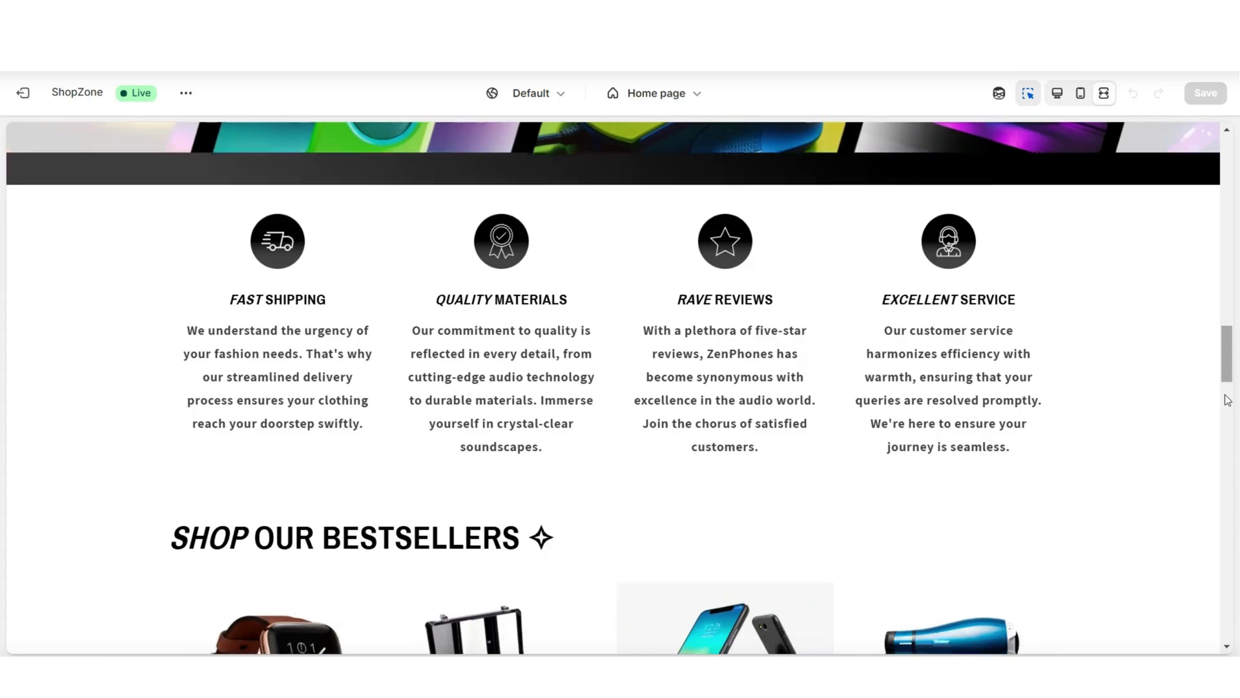
pyautogui.scroll(-1, 1227, 400)
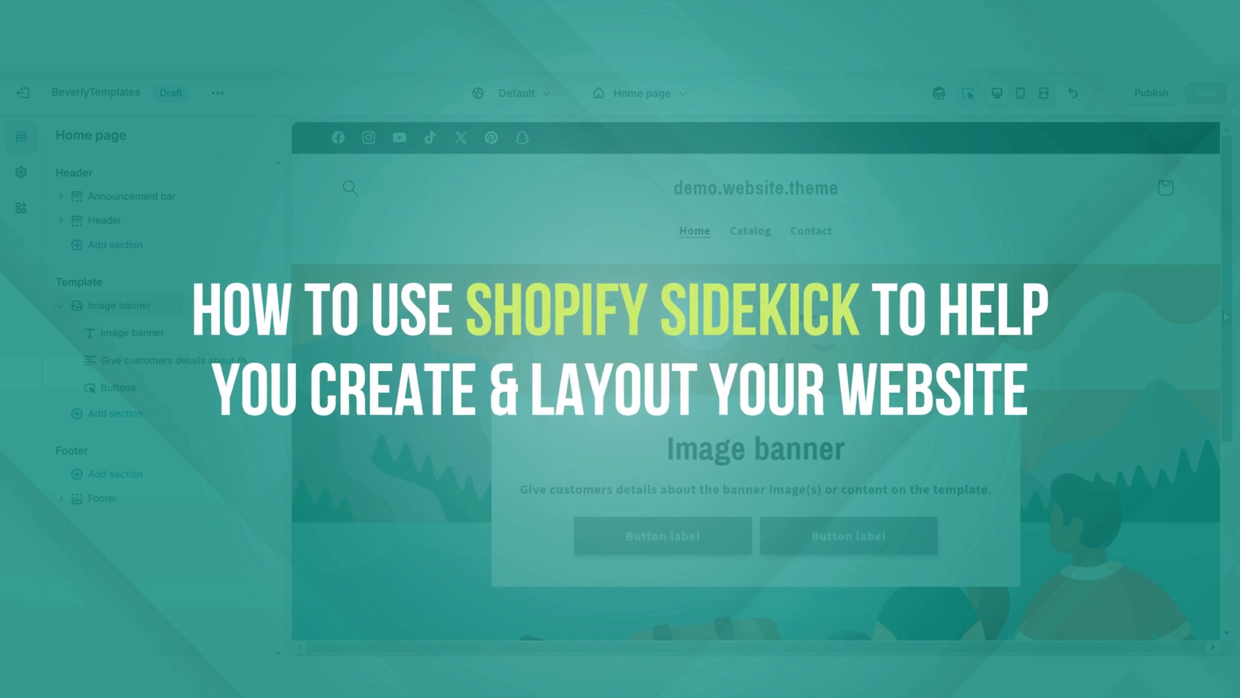
# Step: Ask Sidekick "What are some essential sections I should add to my homepage?" and read its suggestions
pyautogui.scroll(-3, 1226, 316)
pyautogui.scroll(3, 1226, 316)
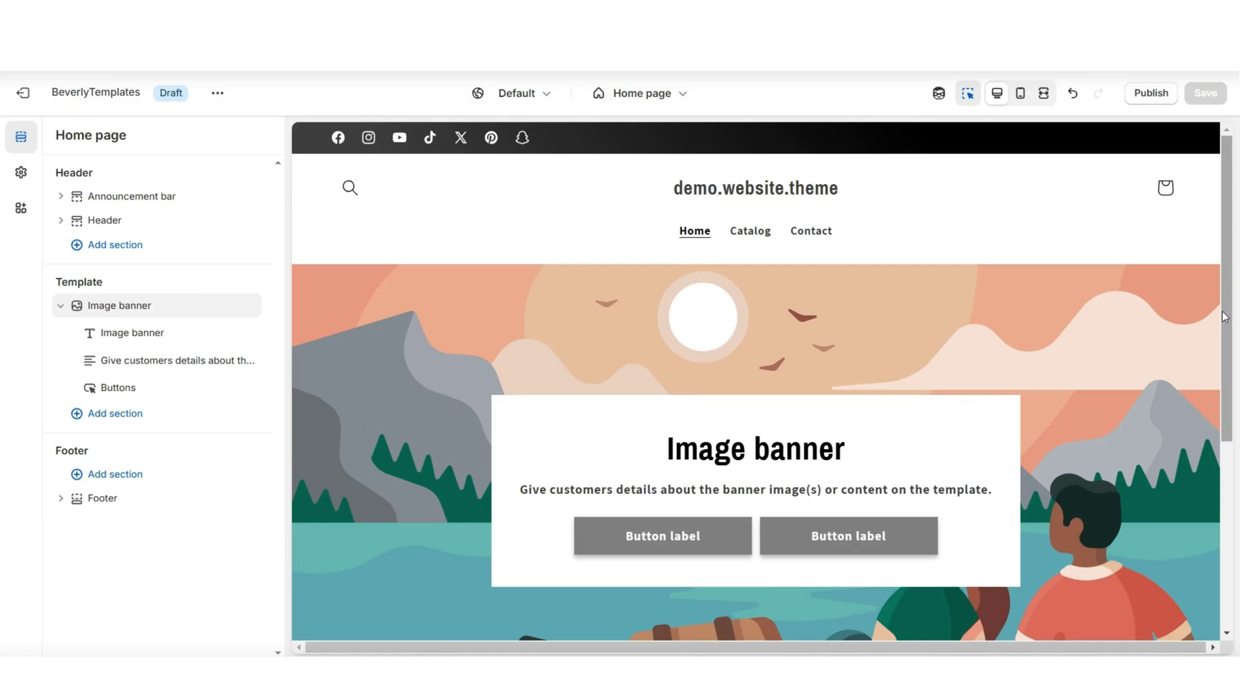
pyautogui.click(938, 94)
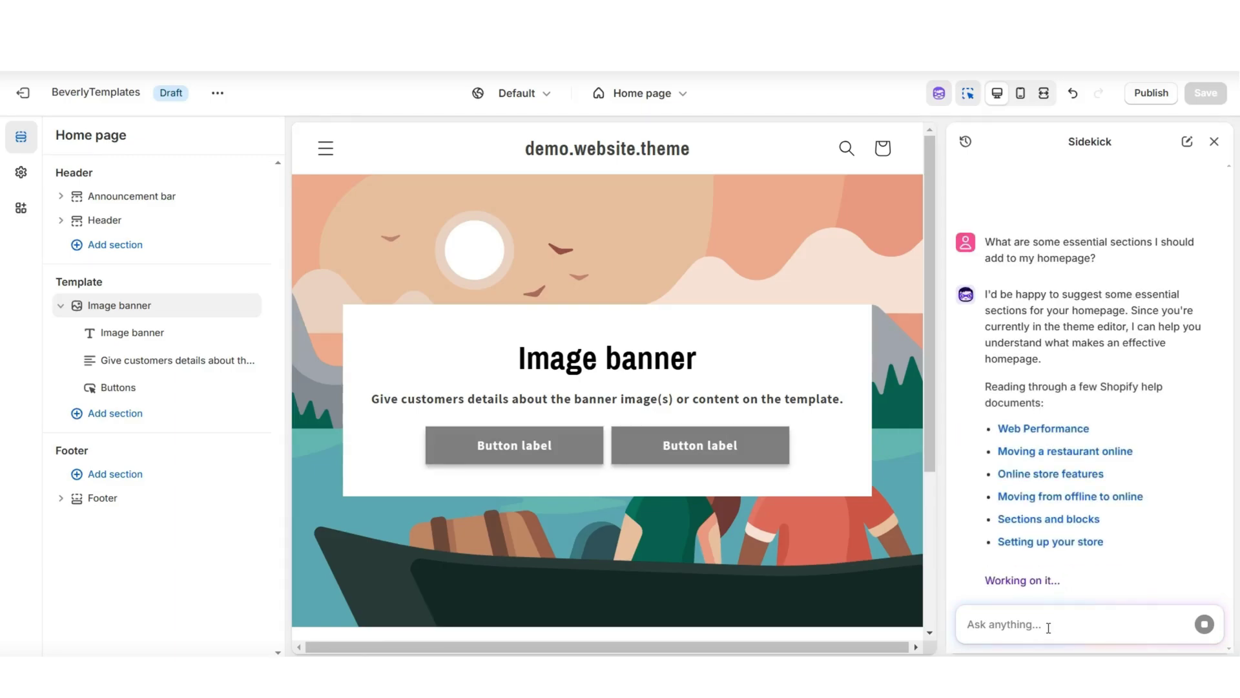
pyautogui.scroll(5, 1168, 420)
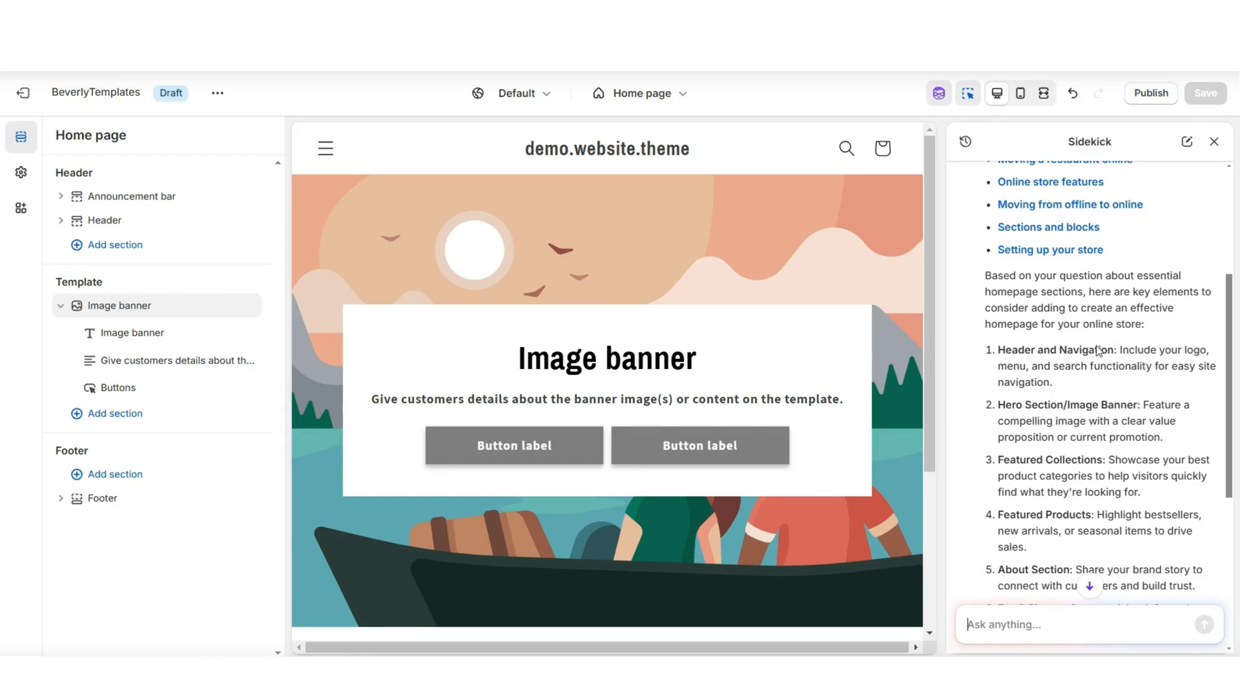
pyautogui.scroll(-2, 1100, 420)
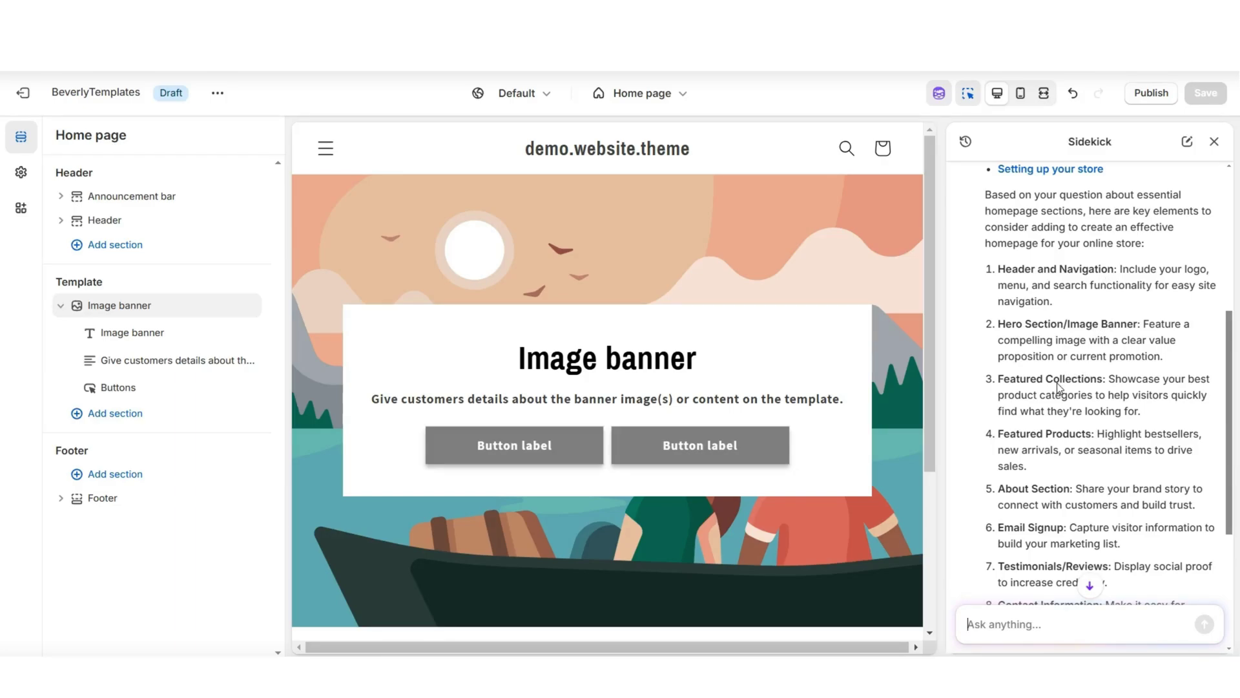
pyautogui.scroll(-2, 1177, 449)
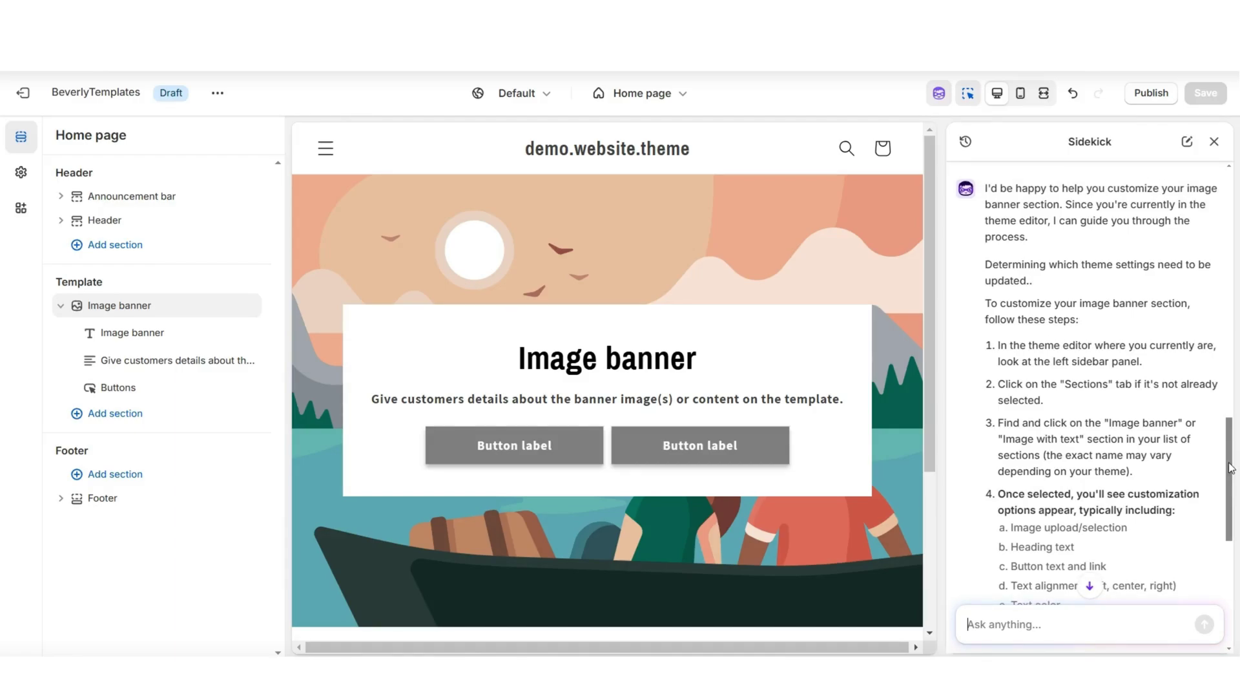
# Step: Read Sidekick's instructions for customizing the image banner section
pyautogui.moveTo(1229, 467); pyautogui.dragTo(1223, 528)
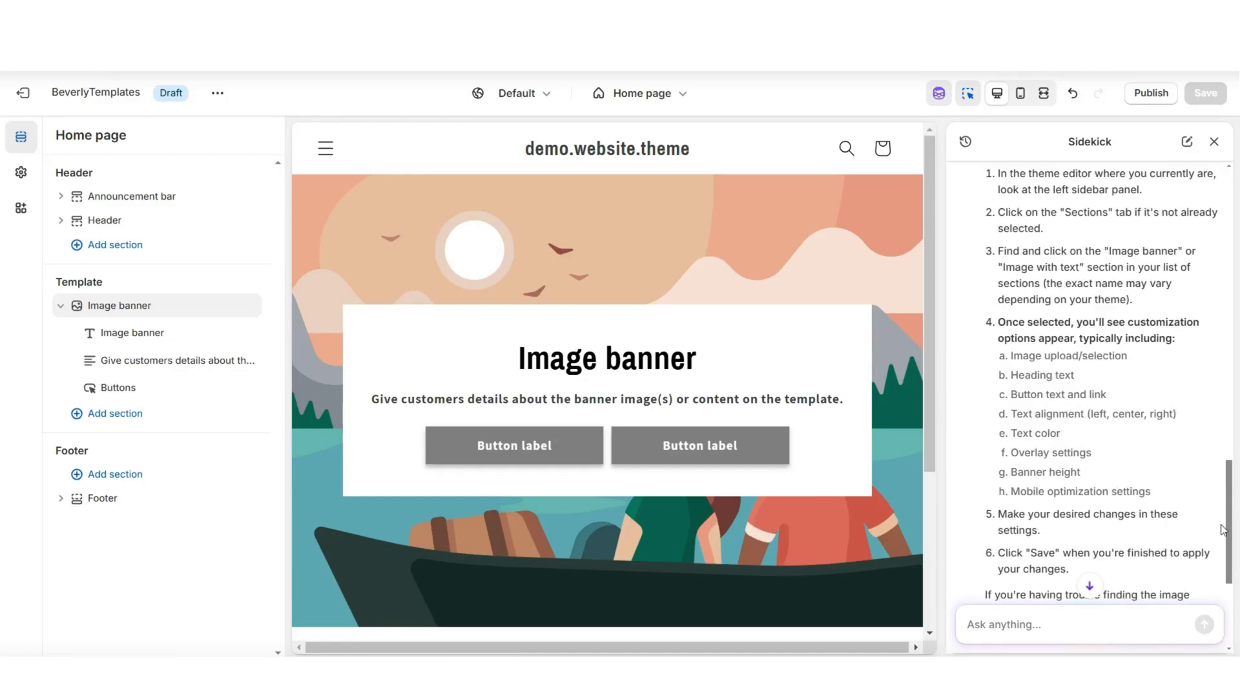
pyautogui.scroll(-1, 1195, 533)
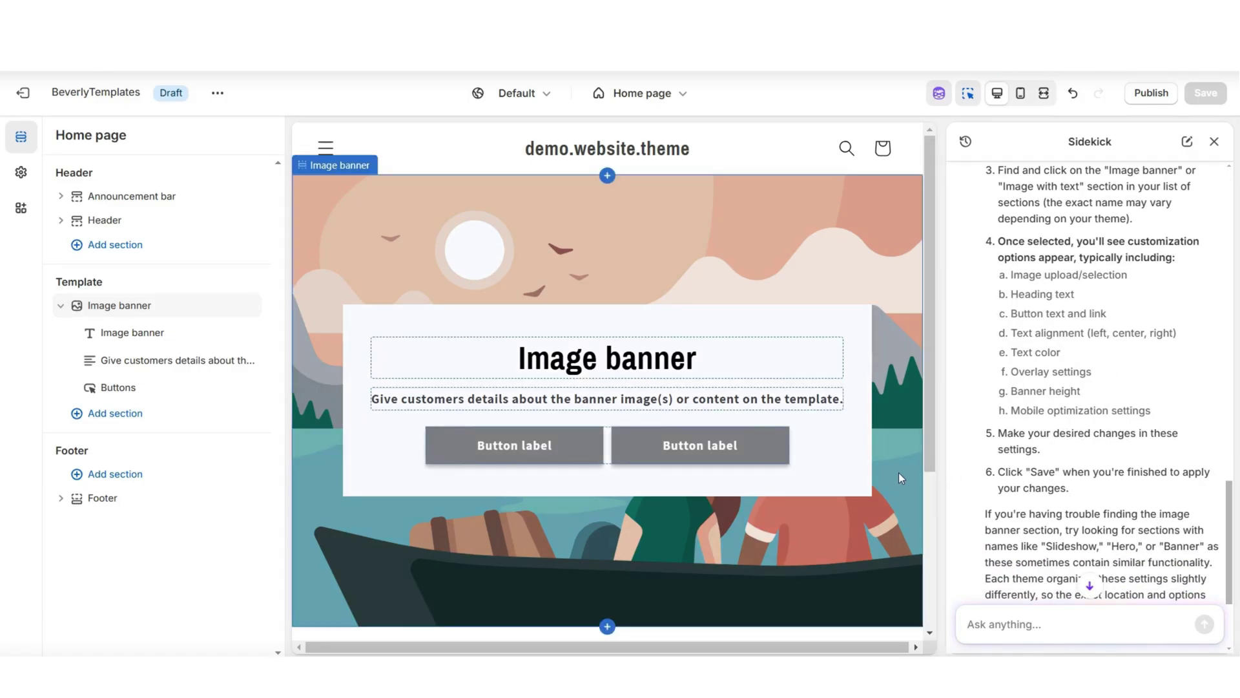
pyautogui.scroll(1, 1111, 351)
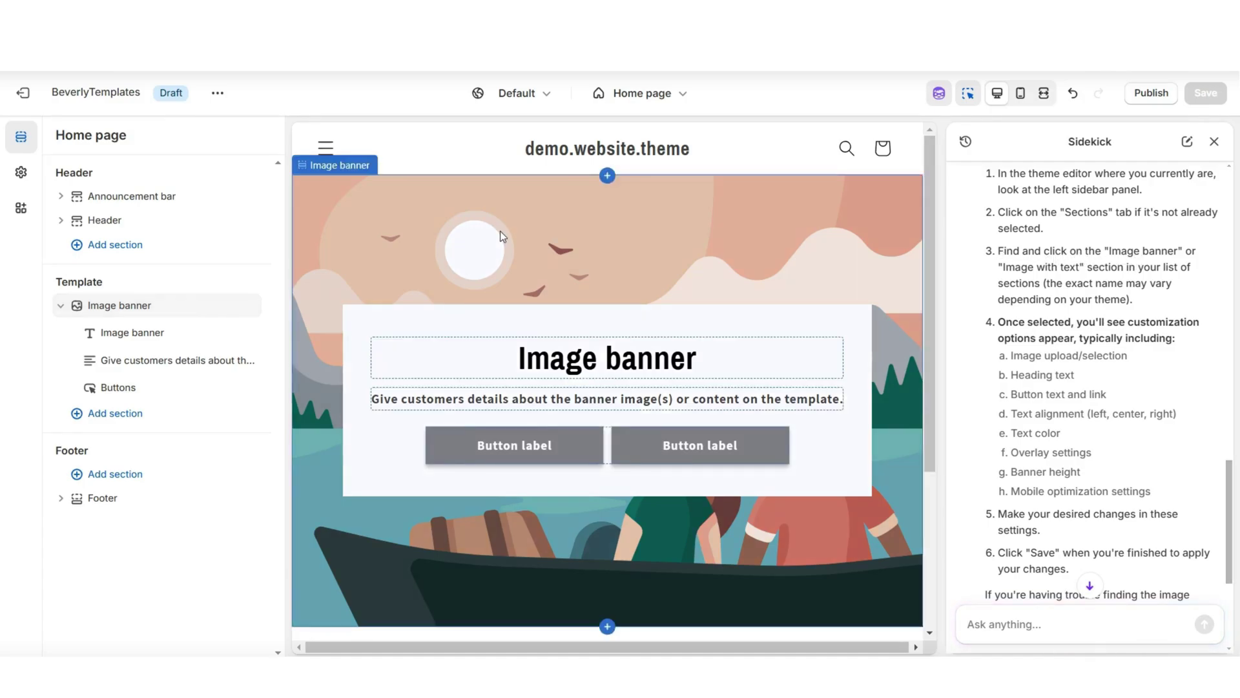
# Step: Add the smartwatch as the image banner's first image and the phone stand as its second, and preview the page full screen
pyautogui.click(370, 212)
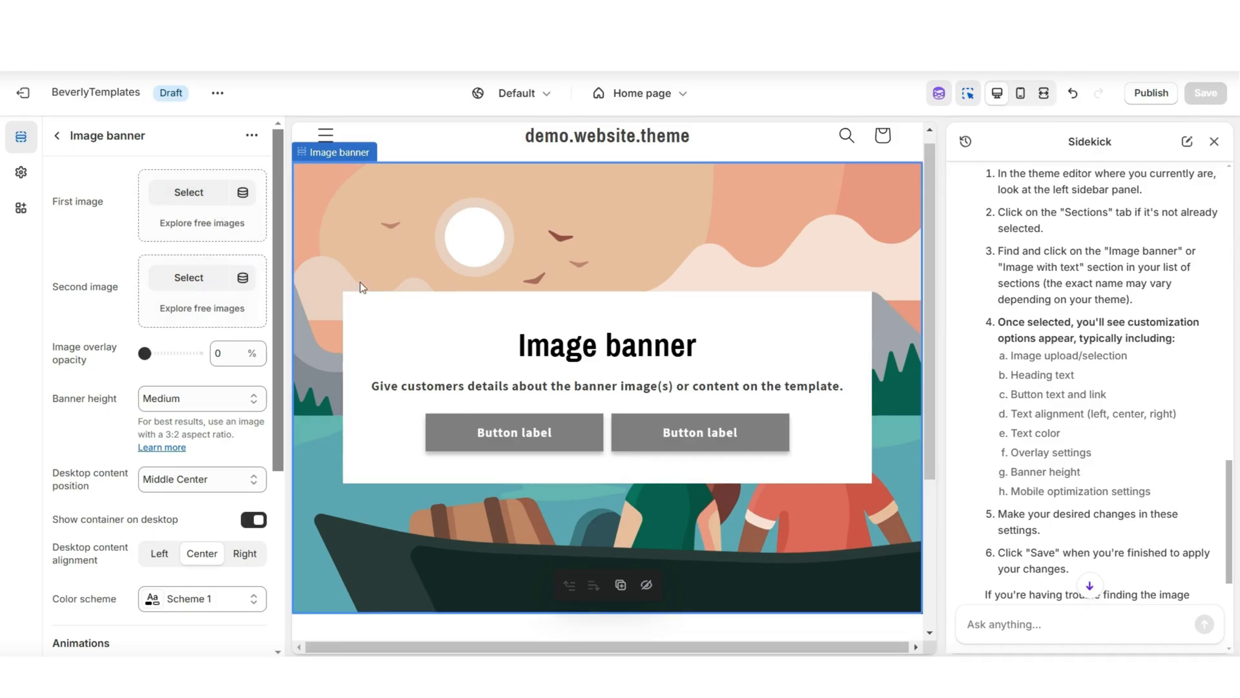
pyautogui.scroll(1, 452, 297)
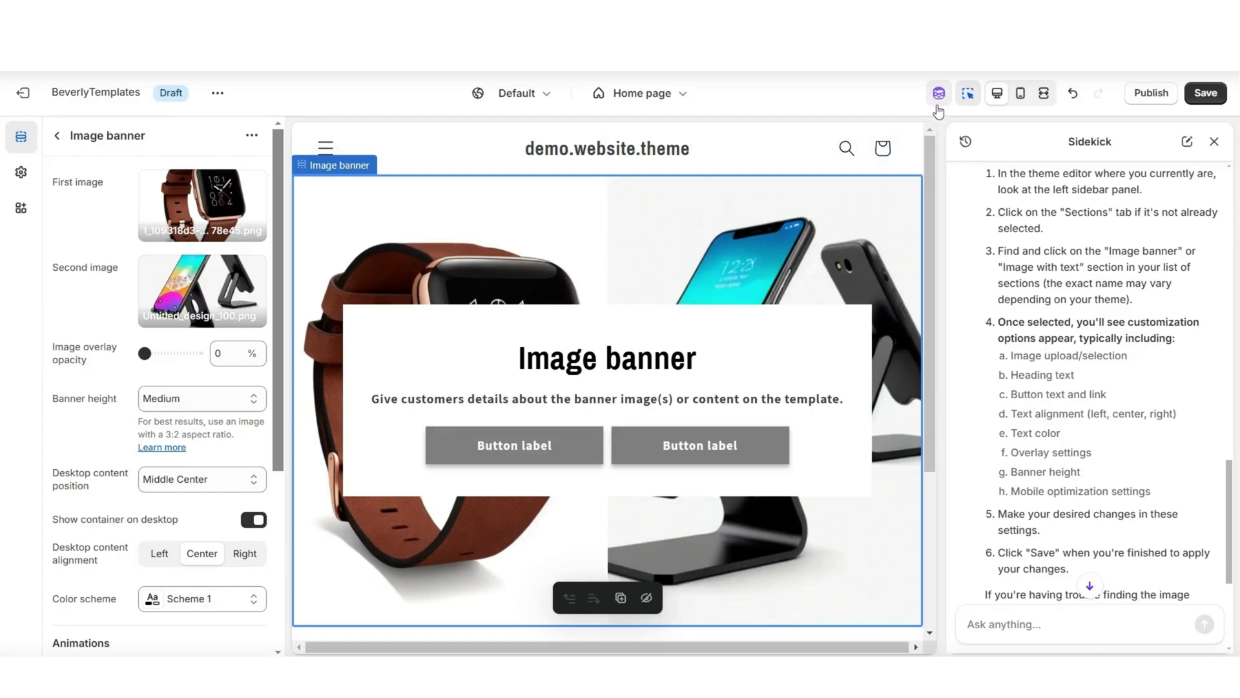
pyautogui.click(1044, 93)
pyautogui.scroll(-3, 1121, 216)
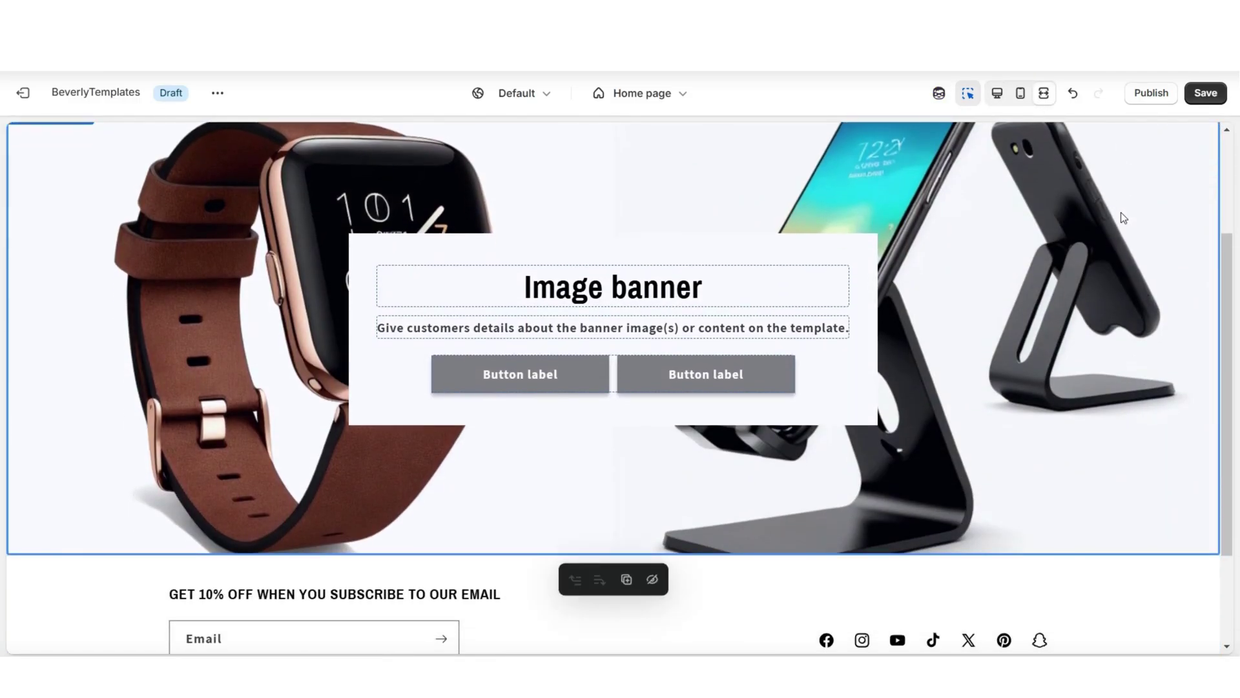
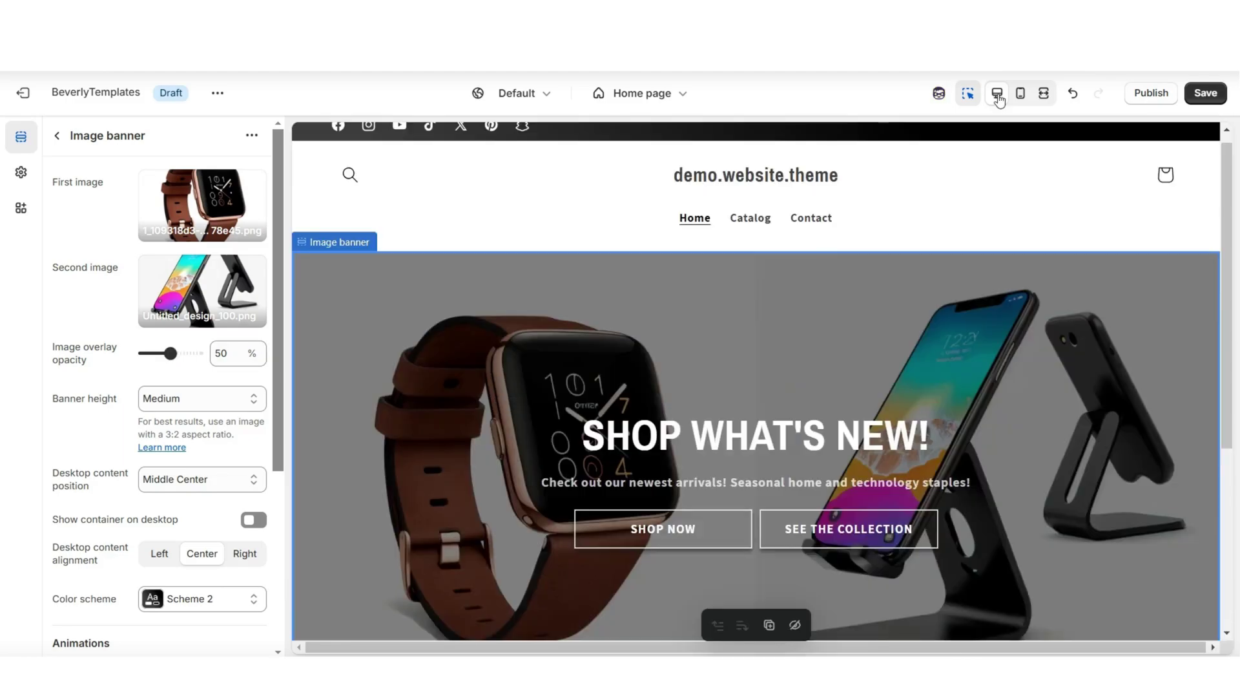
# Step: Preview the image banner with its smartwatch and phone stand images at full width
pyautogui.click(1046, 97)
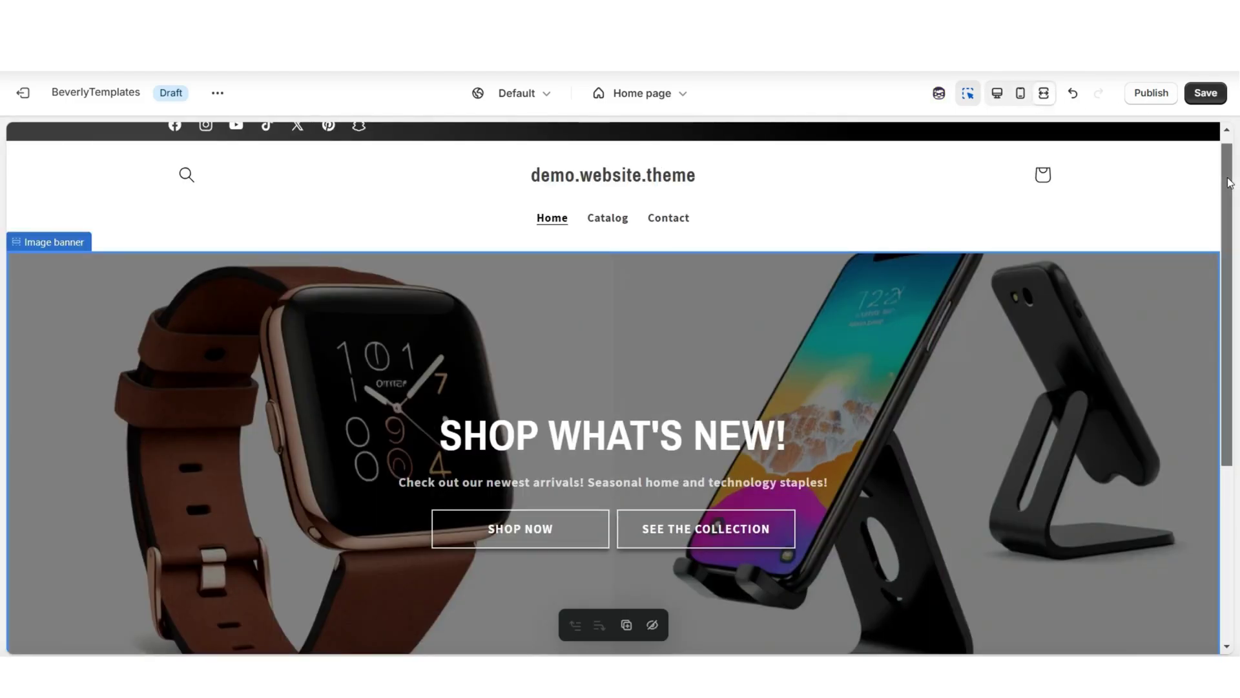
pyautogui.scroll(1, 1234, 171)
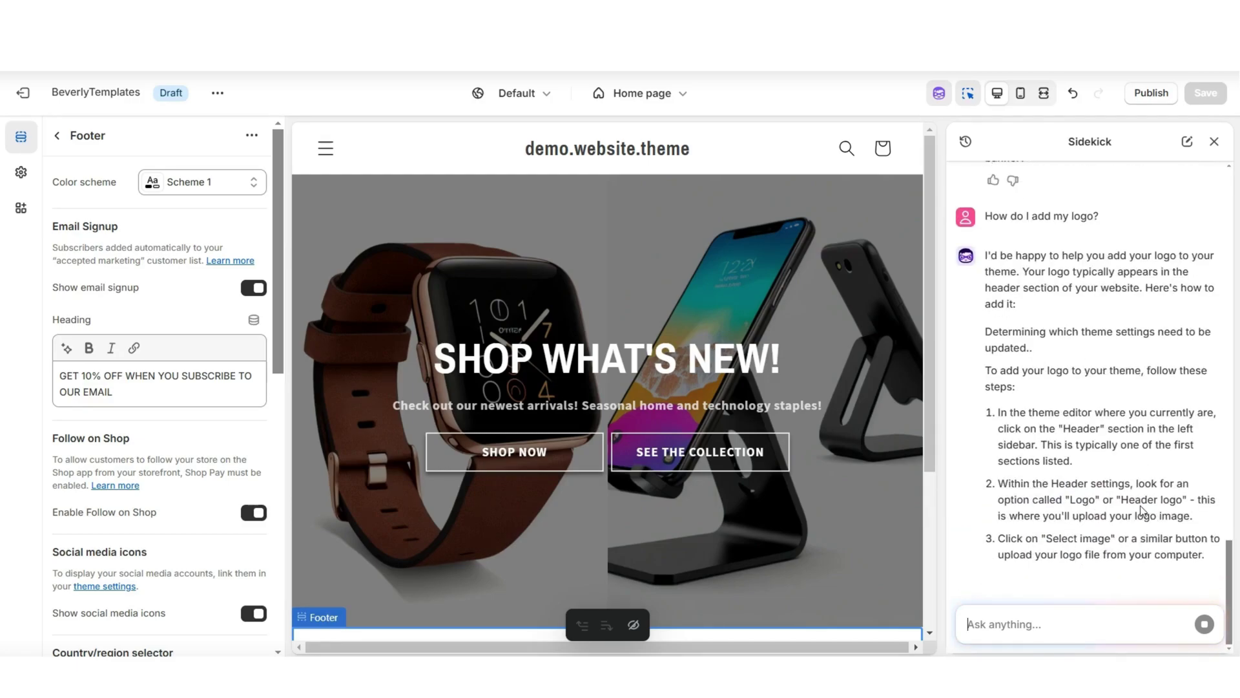
# Step: Following Sidekick's logo instructions, add the SHOP ZONE logo in the theme settings and set its desktop width to 200 px
pyautogui.scroll(1, 1059, 426)
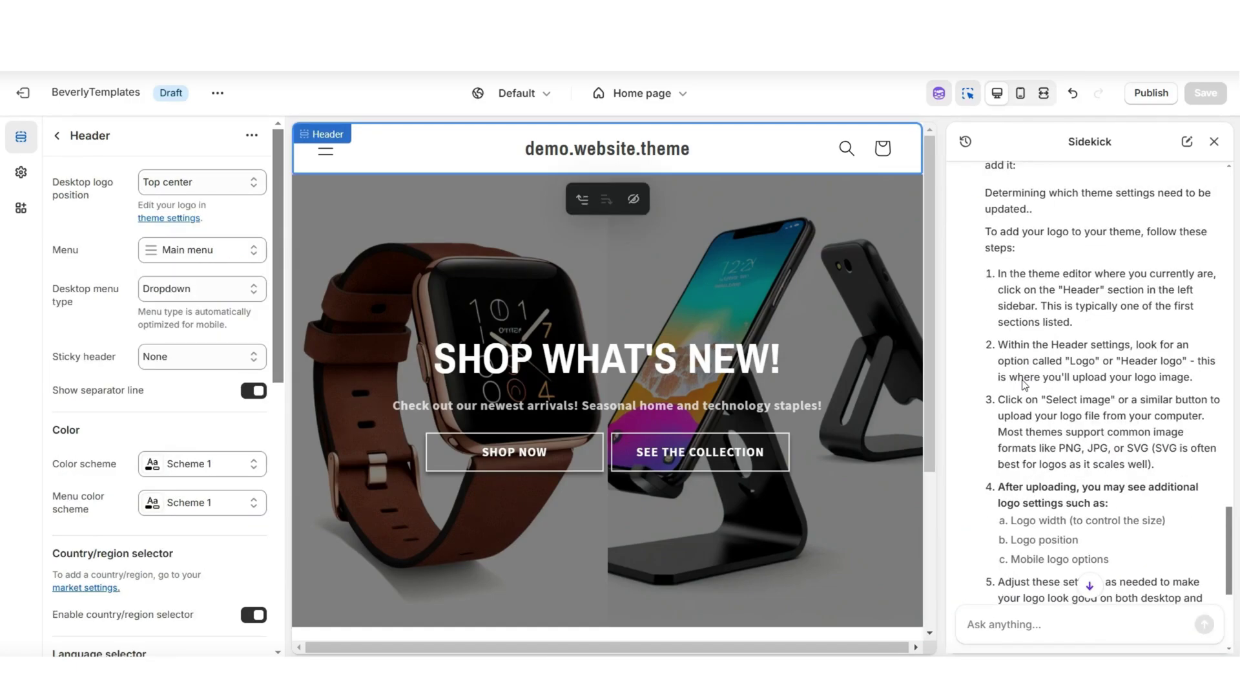
pyautogui.click(20, 173)
pyautogui.click(121, 187)
pyautogui.scroll(-3, 1103, 344)
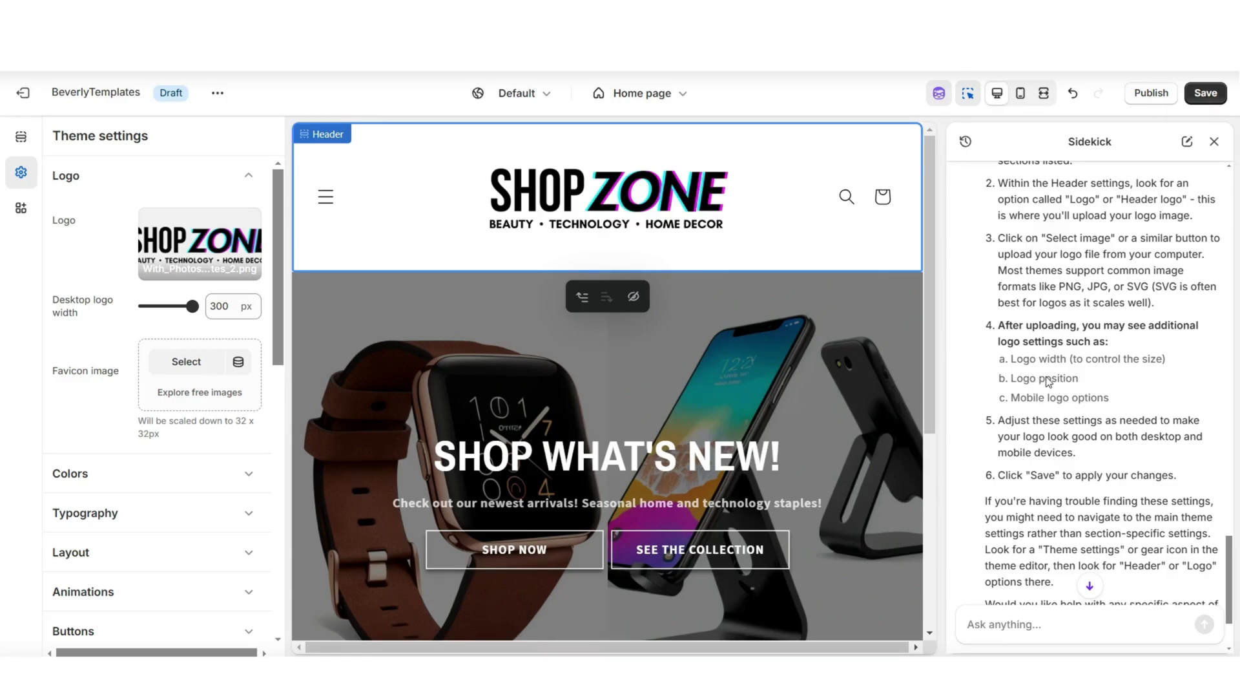
pyautogui.moveTo(182, 310); pyautogui.dragTo(172, 308)
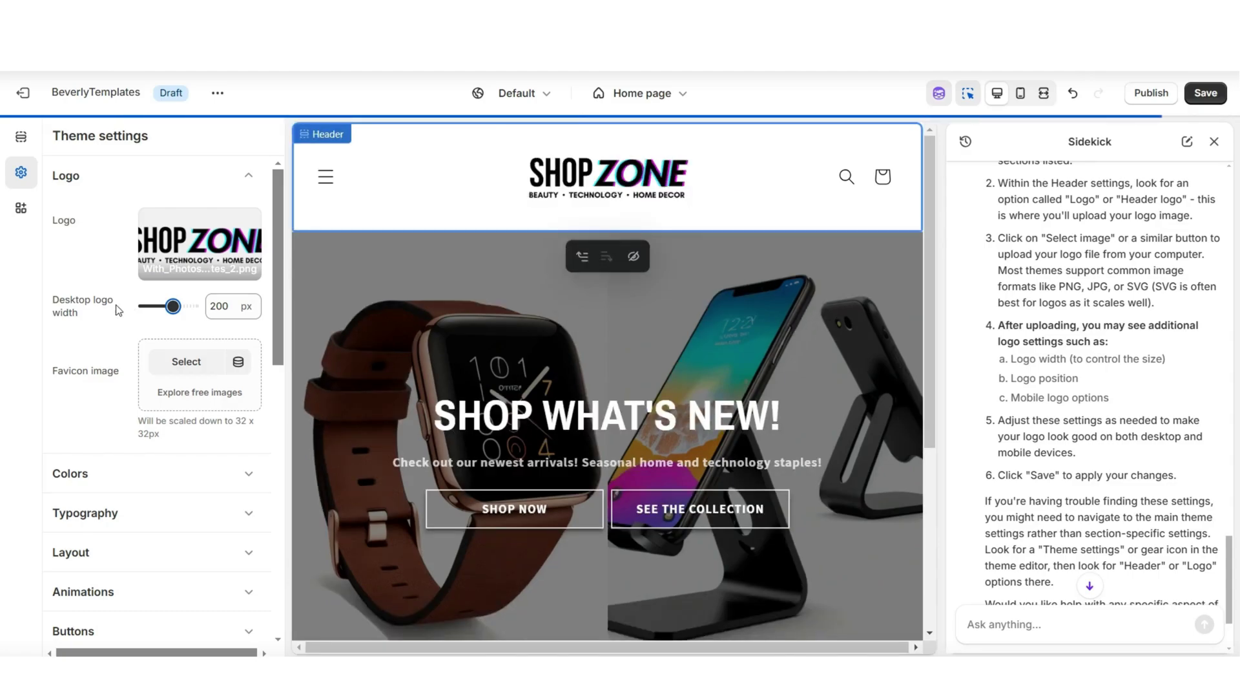
# Step: Preview the home page with the resized logo at full width, and return to the desktop editing view
pyautogui.hotkey('ctrl', 'shift', 'f')
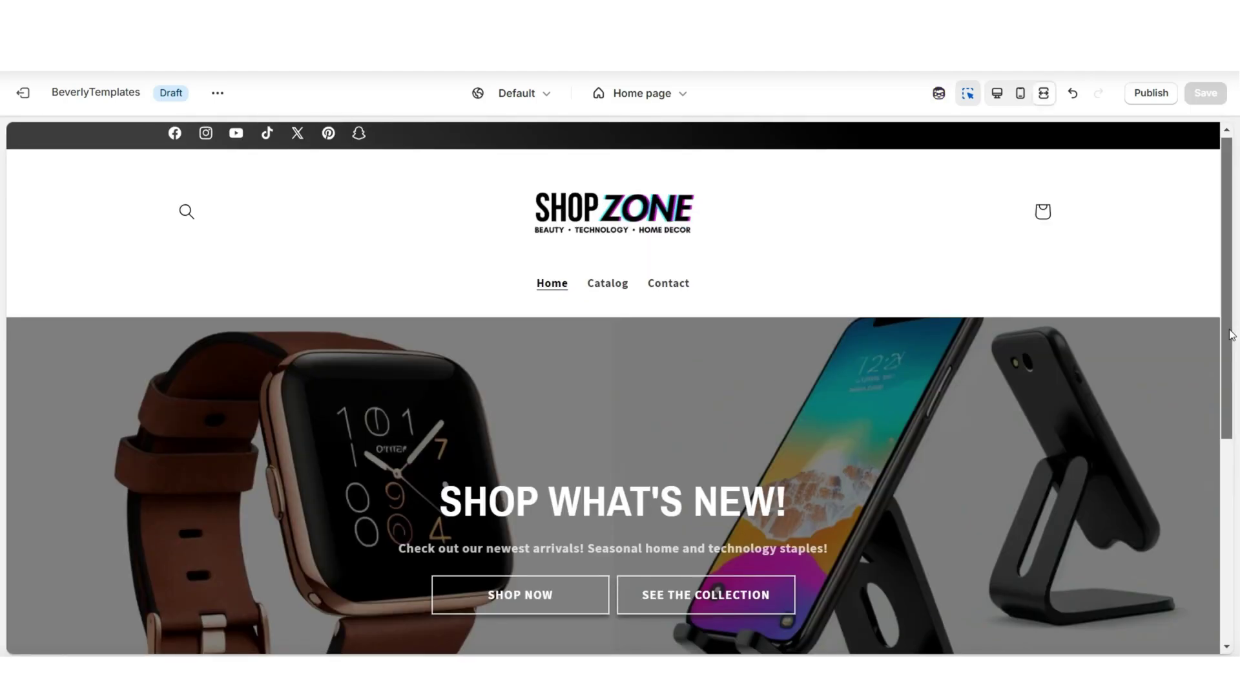
pyautogui.moveTo(1232, 335); pyautogui.dragTo(1236, 418)
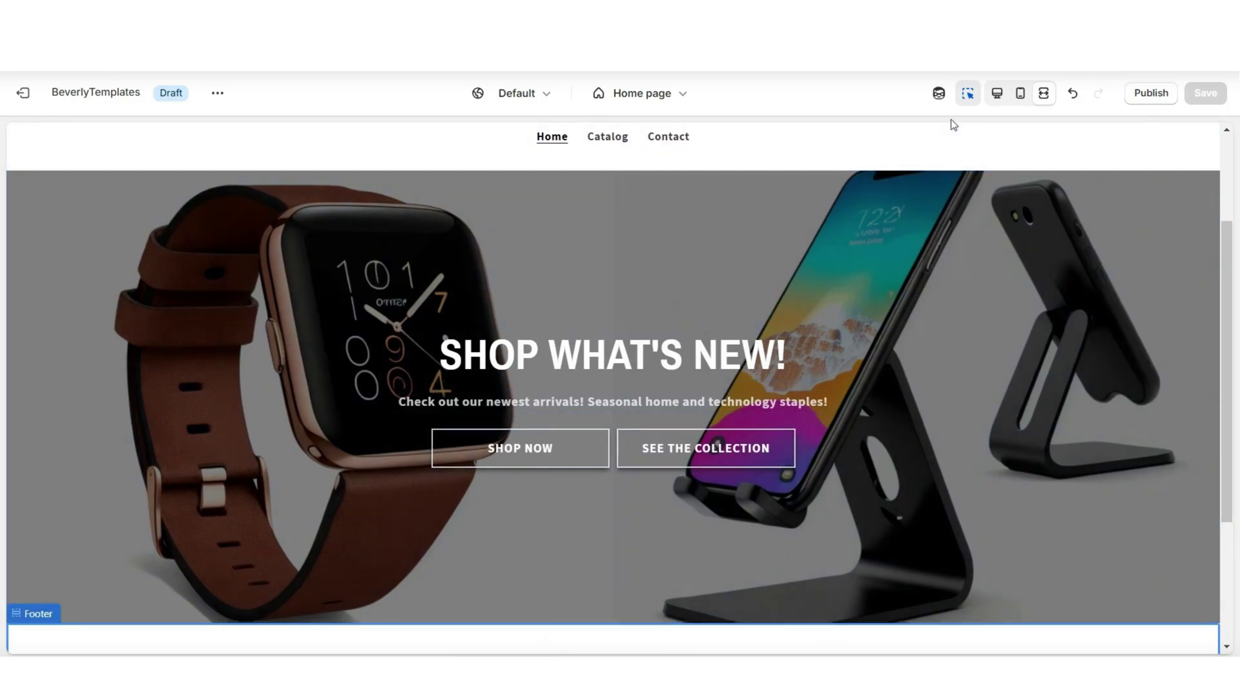
pyautogui.click(997, 93)
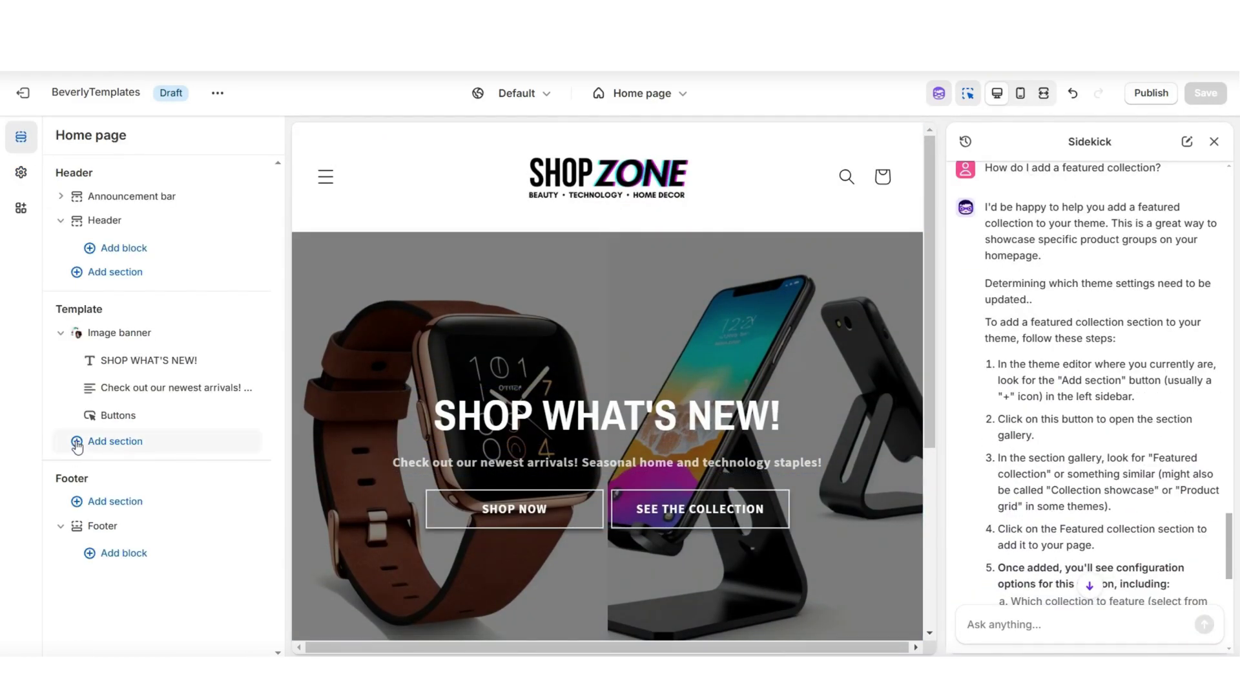
# Step: Add a Featured collection section with the heading "SHOP OUR BESTSELLERS" below the home page's image banner
pyautogui.click(77, 445)
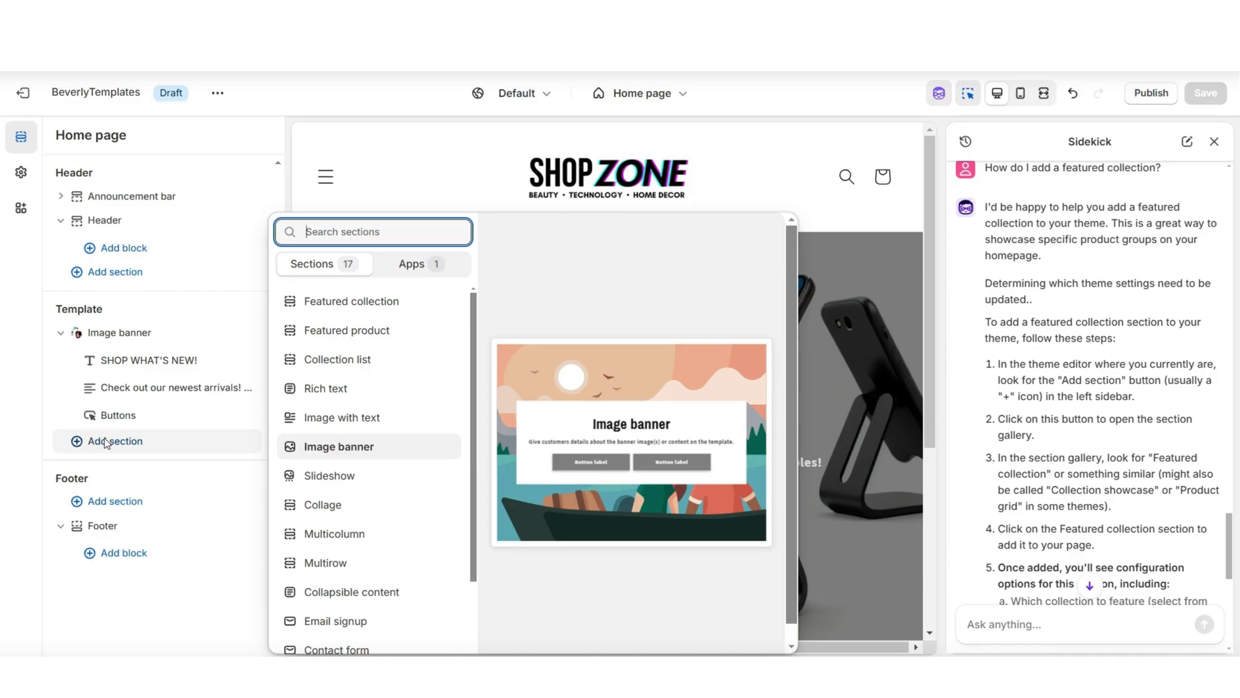
pyautogui.click(354, 304)
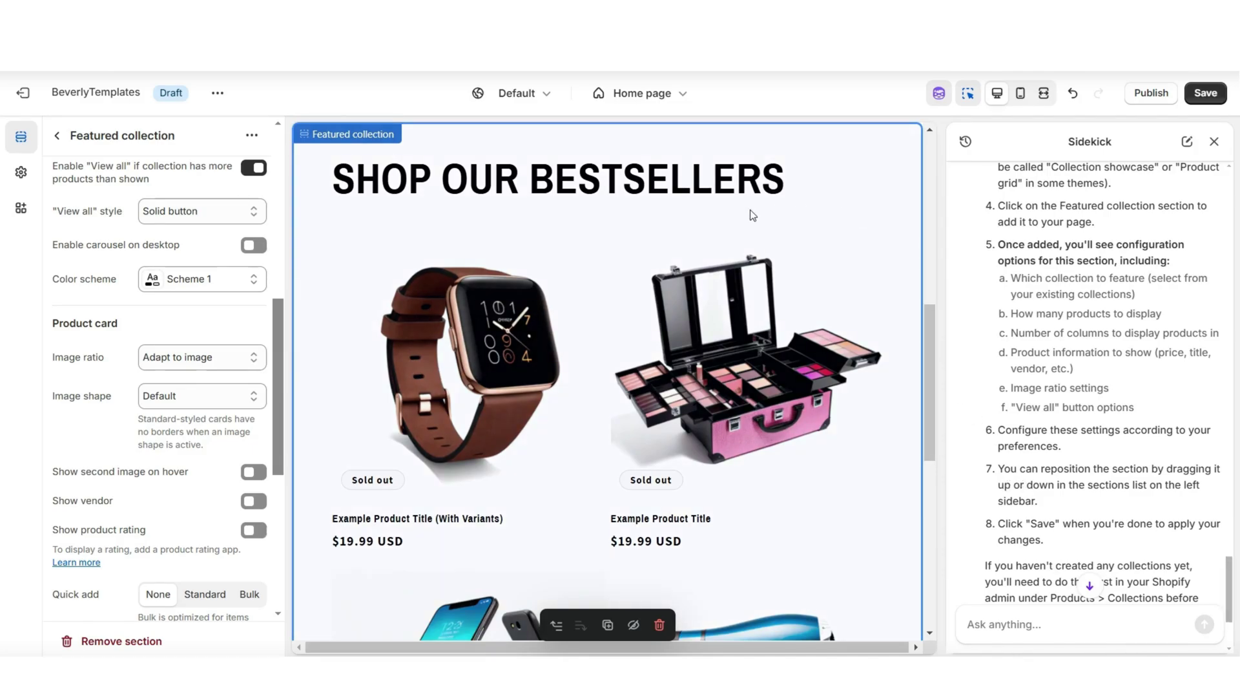
# Step: Close Sidekick and examine the bestsellers section together with the image banner in the full-width preview
pyautogui.click(1214, 142)
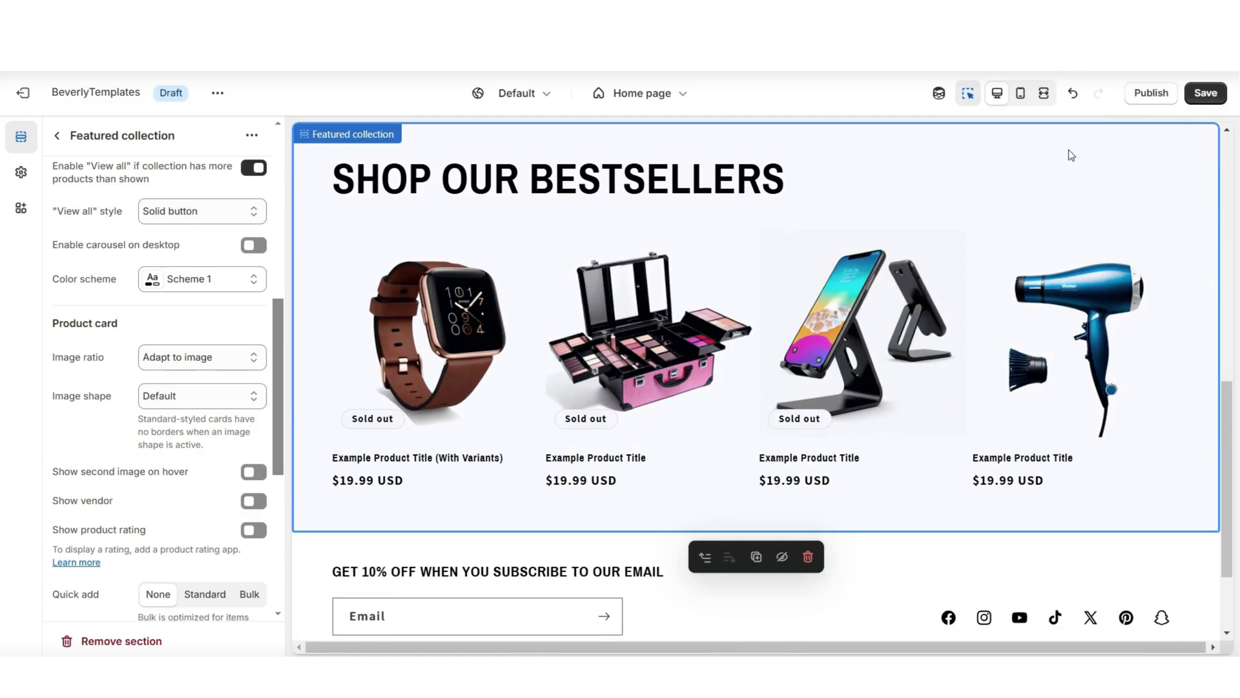
pyautogui.click(1042, 97)
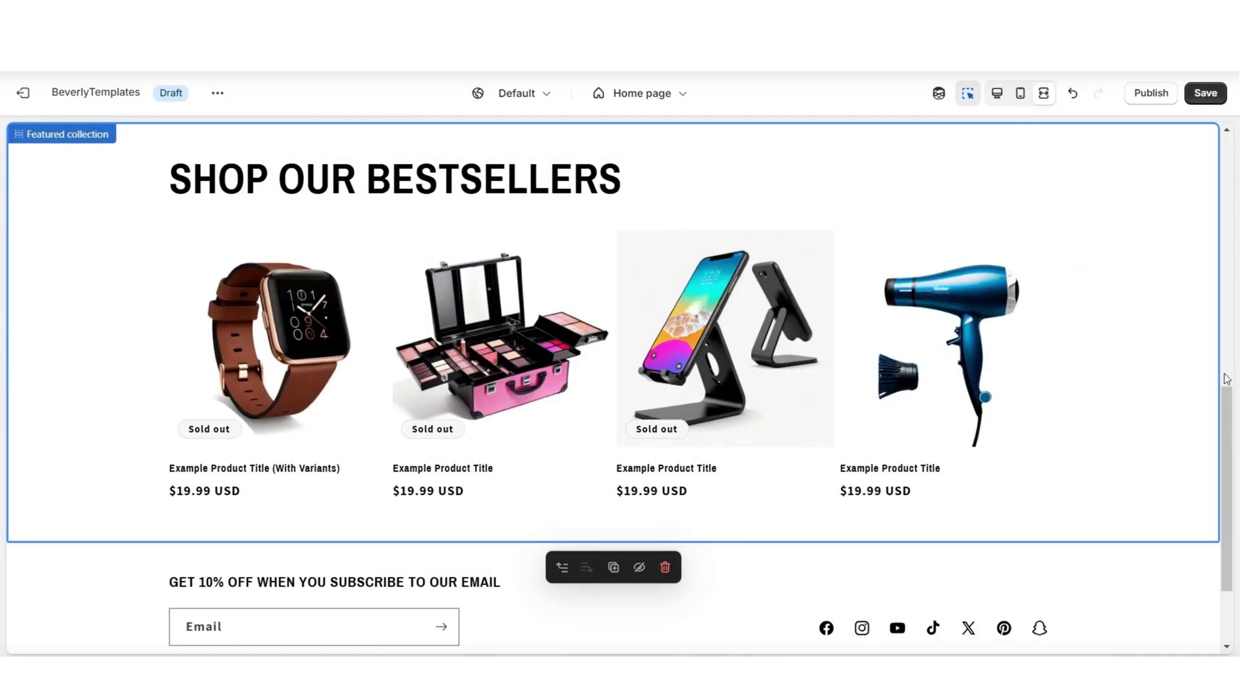
pyautogui.scroll(6, 1224, 375)
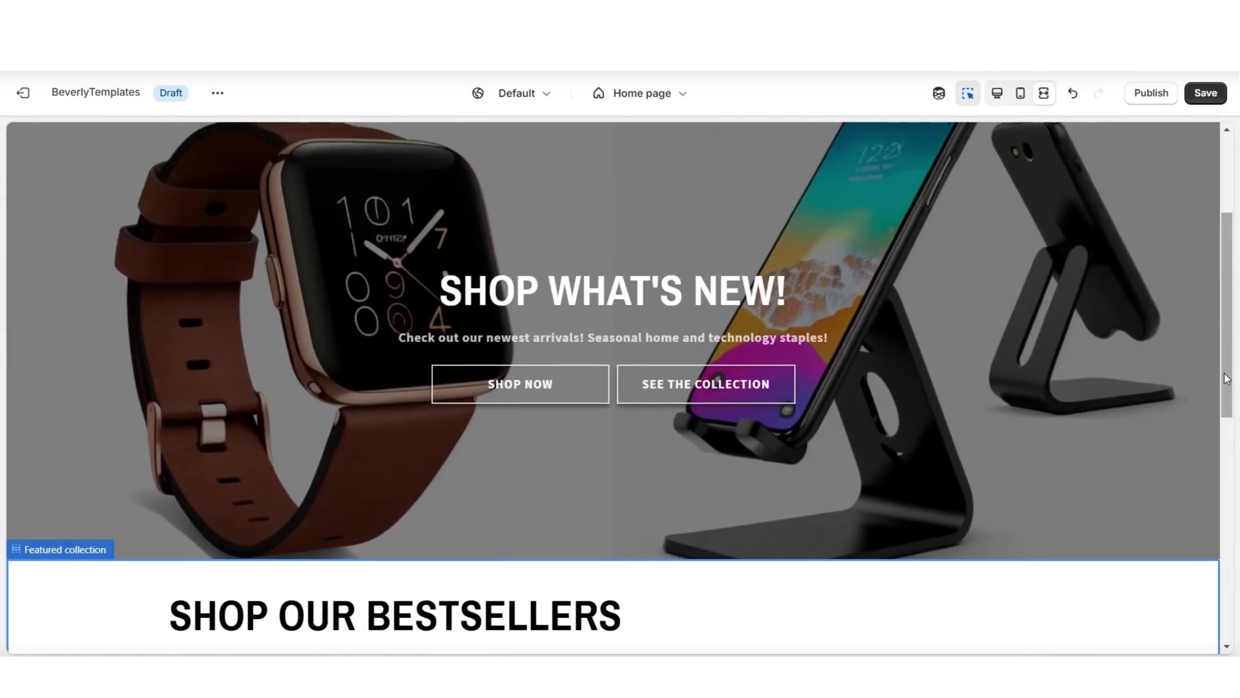
pyautogui.scroll(3, 1224, 373)
pyautogui.click(1043, 92)
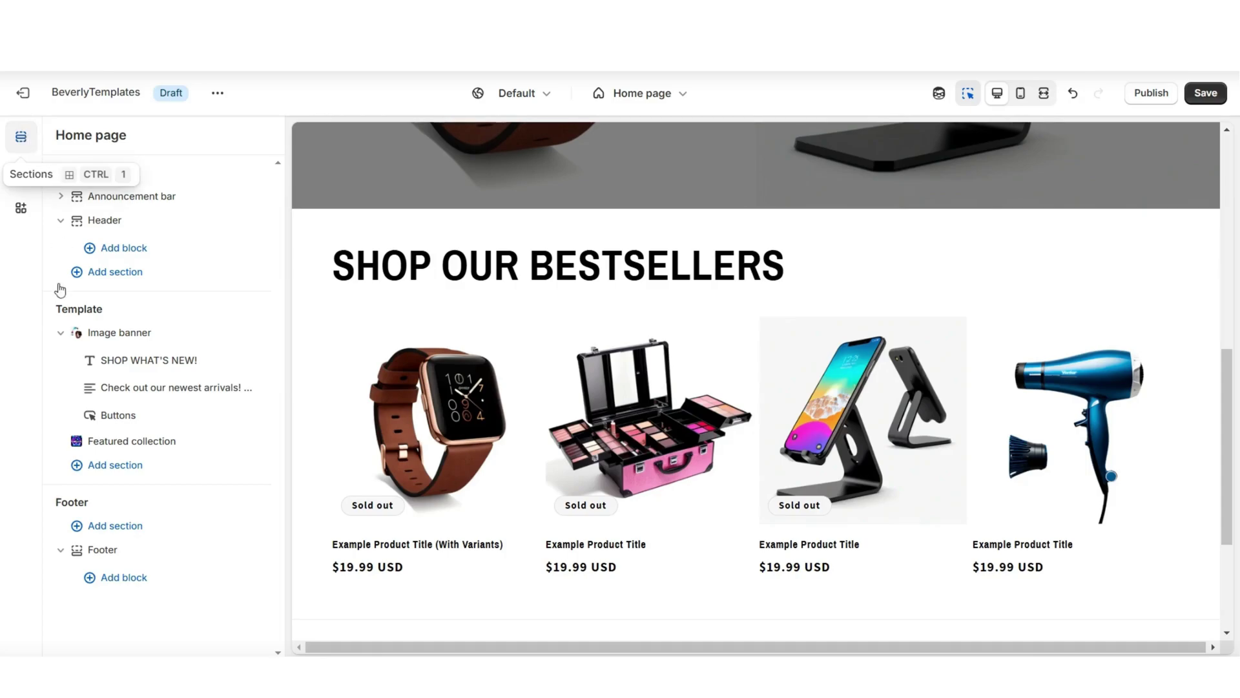
# Step: Try to reposition the Featured collection section in the home page template, and preview the saved page at full width
pyautogui.moveTo(73, 443)
pyautogui.moveTo(76, 446); pyautogui.dragTo(75, 490)
pyautogui.click(1043, 93)
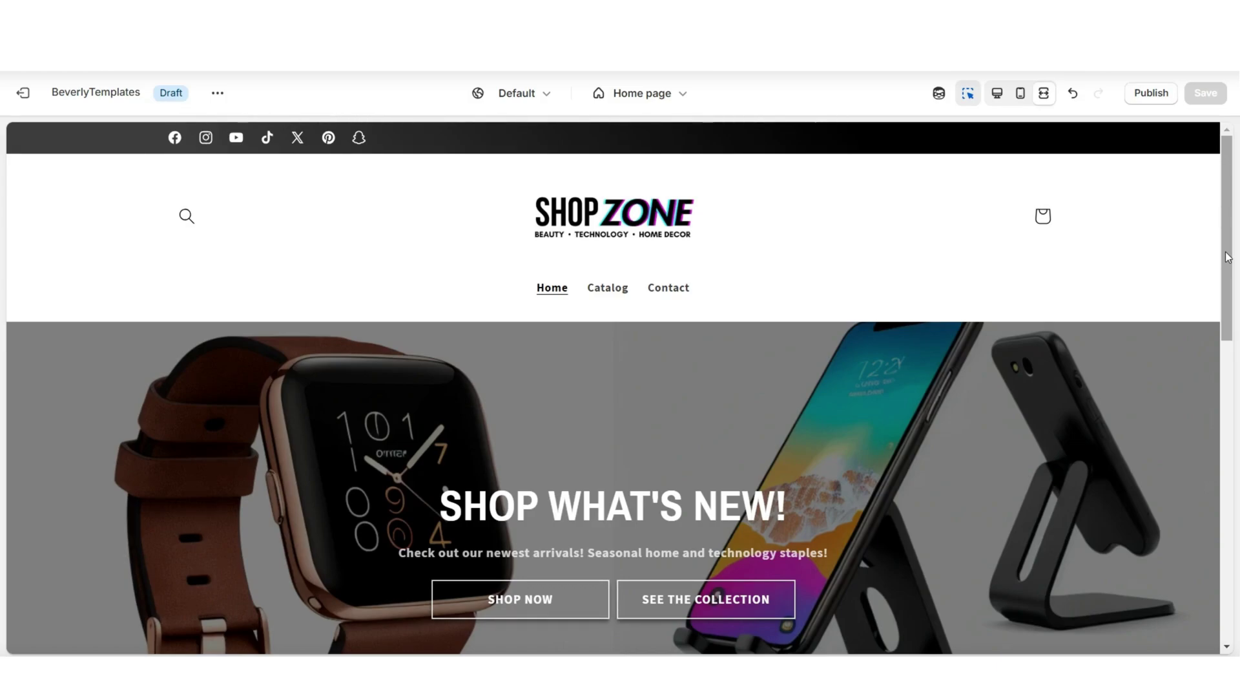
pyautogui.scroll(-10, 1227, 256)
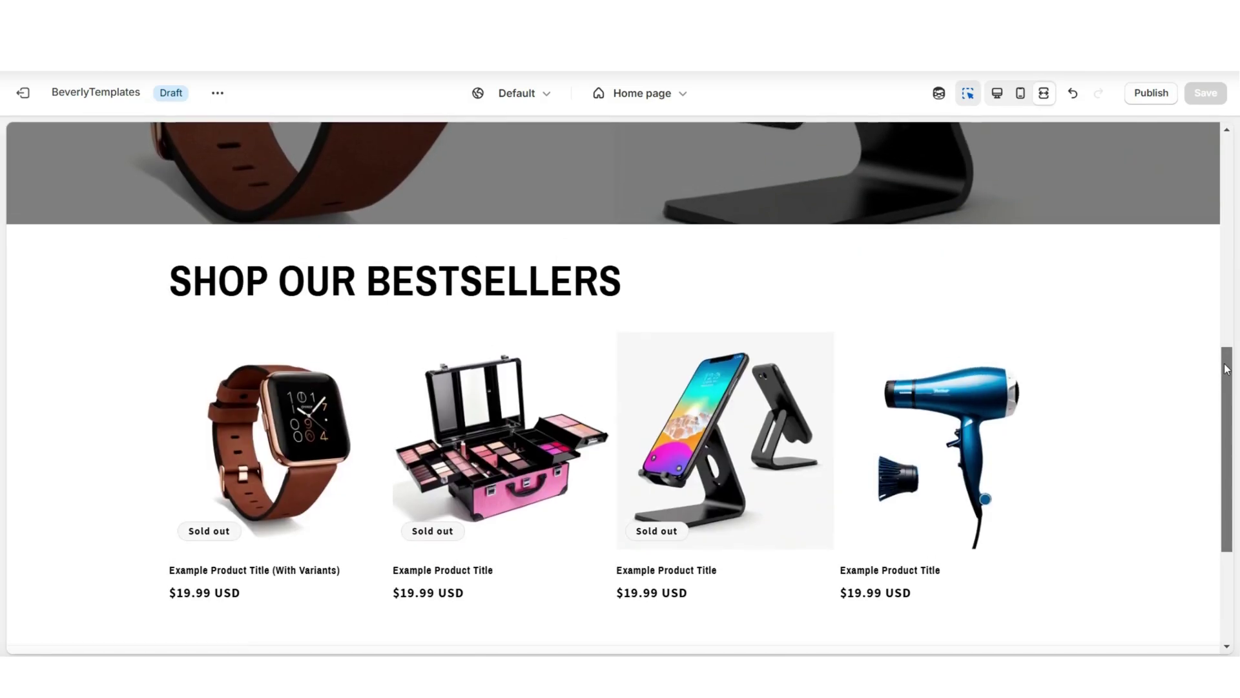
pyautogui.scroll(10, 1227, 368)
# Step: Open the store's cart page and read Sidekick's suggestions for sections to add to it
pyautogui.click(1044, 216)
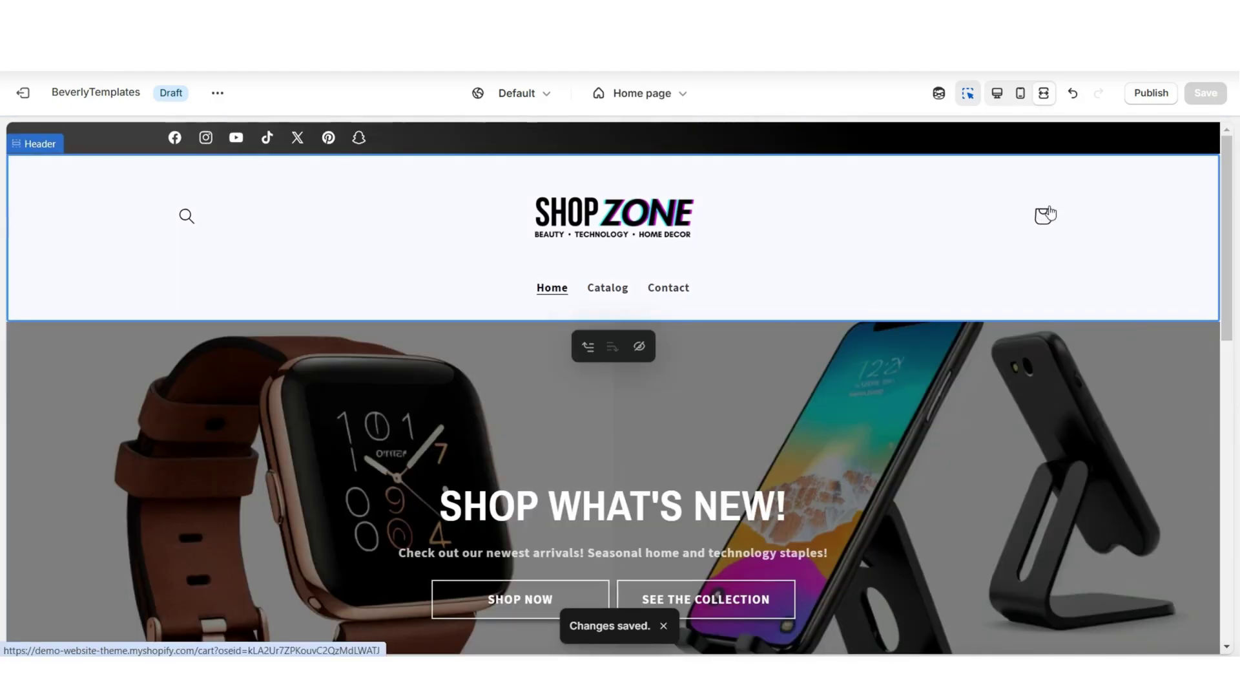
pyautogui.click(1043, 216)
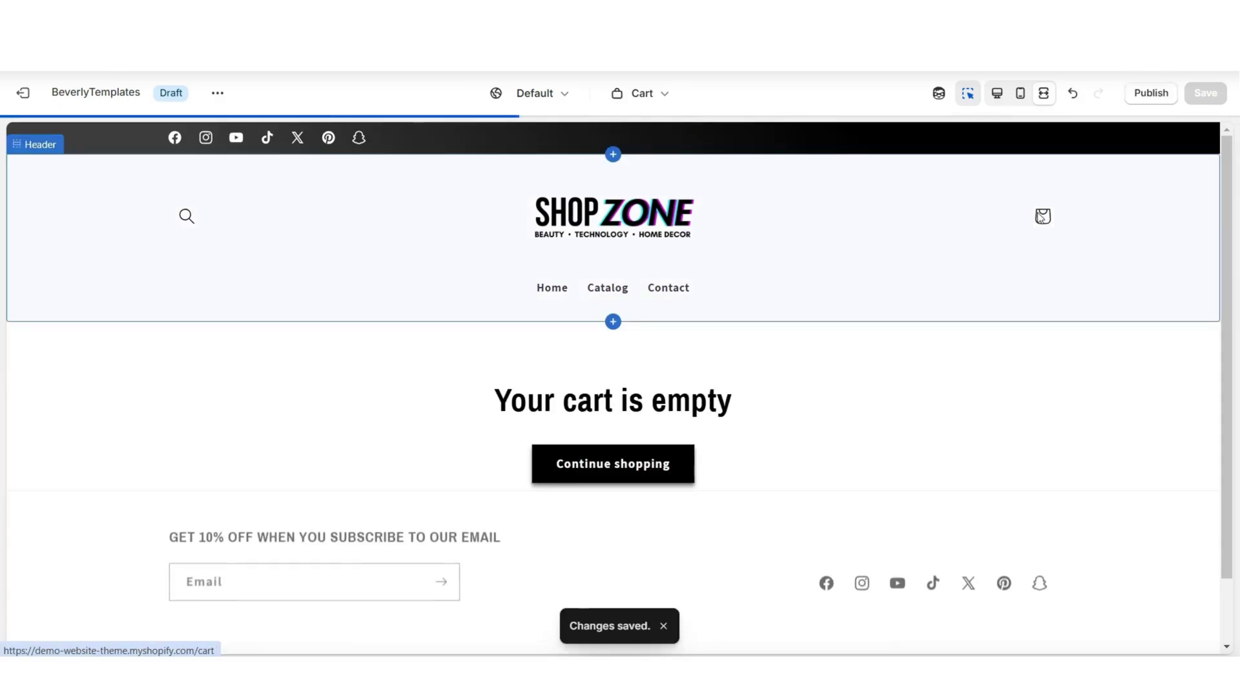
pyautogui.click(939, 93)
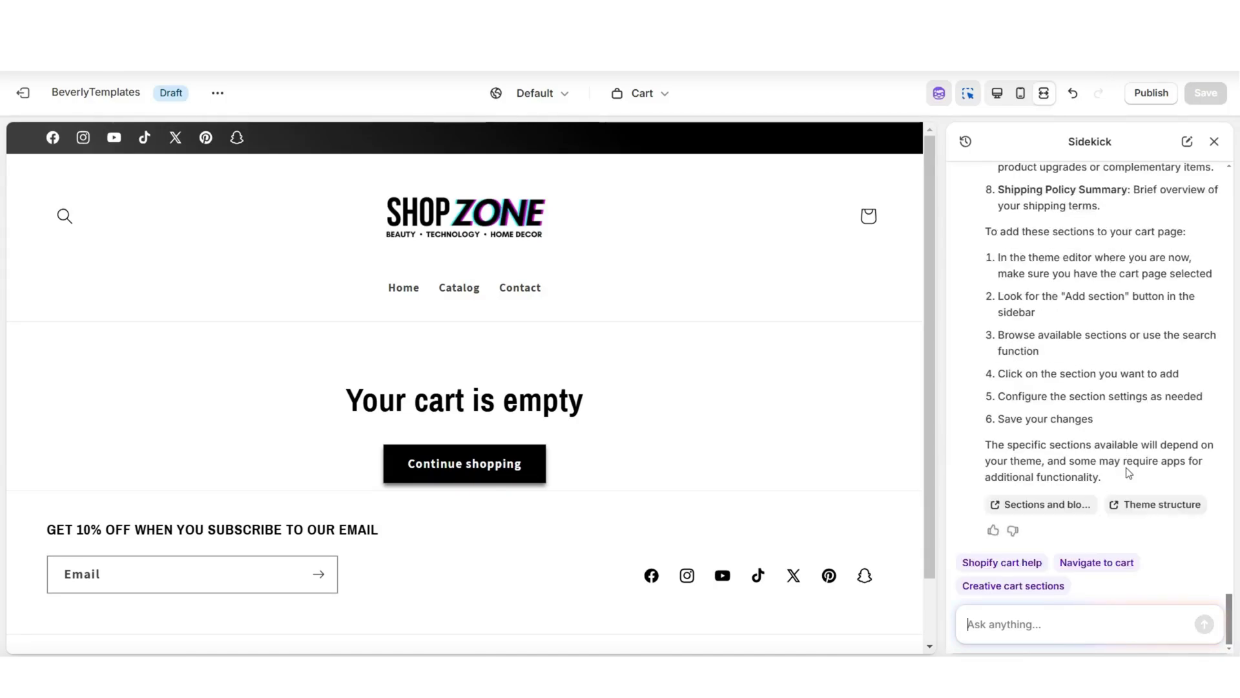
pyautogui.scroll(4, 971, 324)
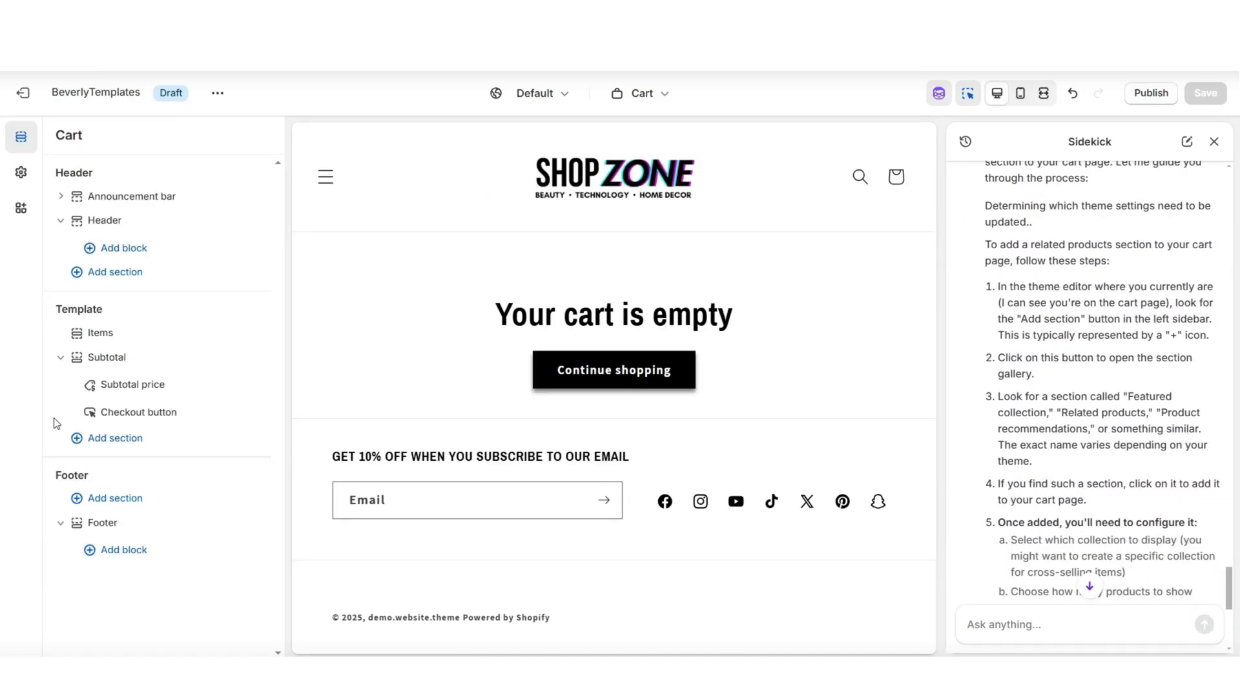
# Step: Add a Featured collection section below the Subtotal section in the cart page's template
pyautogui.click(91, 439)
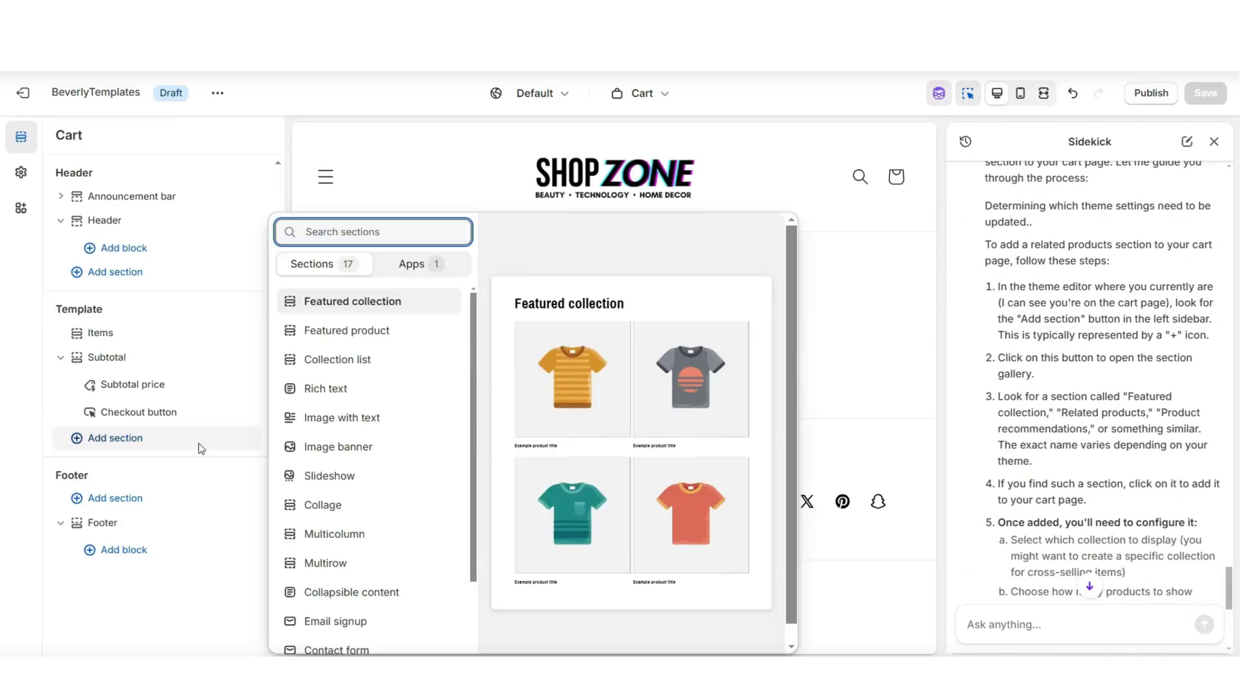
pyautogui.click(394, 302)
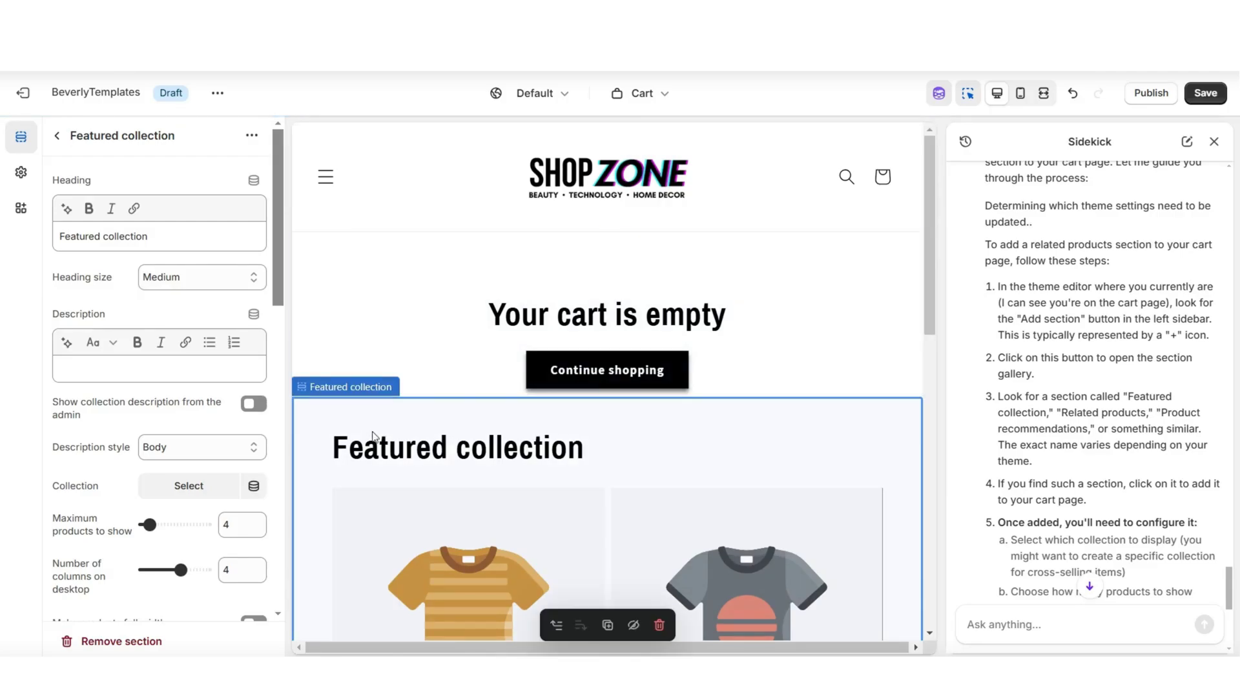
pyautogui.scroll(-5, 373, 436)
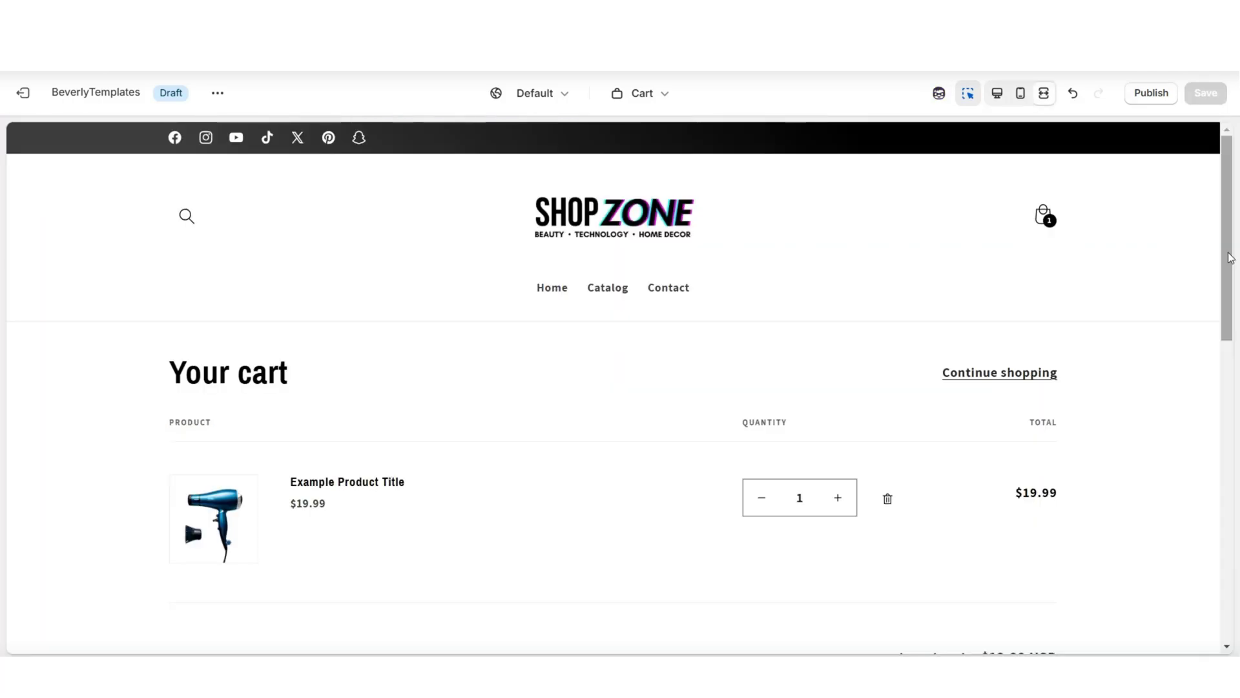
# Step: Examine the full-width cart page from the hair dryer item down to the featured collection products
pyautogui.scroll(-5, 1231, 257)
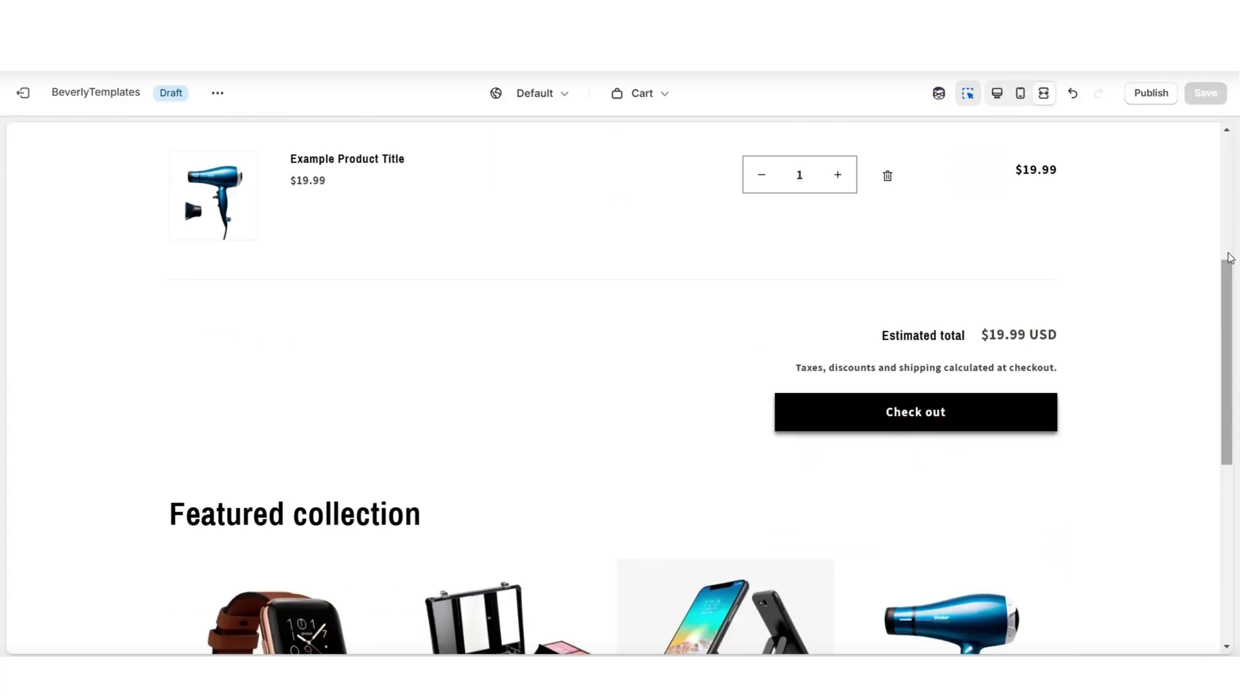
pyautogui.scroll(-3, 1231, 257)
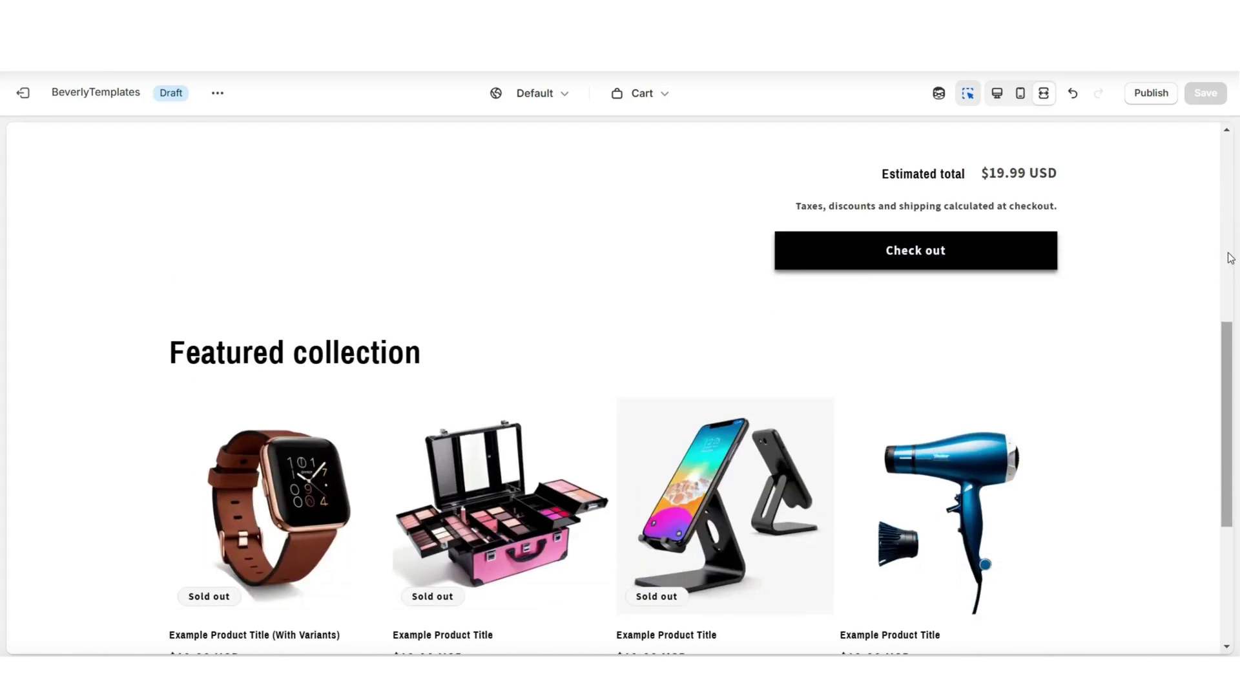
pyautogui.scroll(-3, 1231, 257)
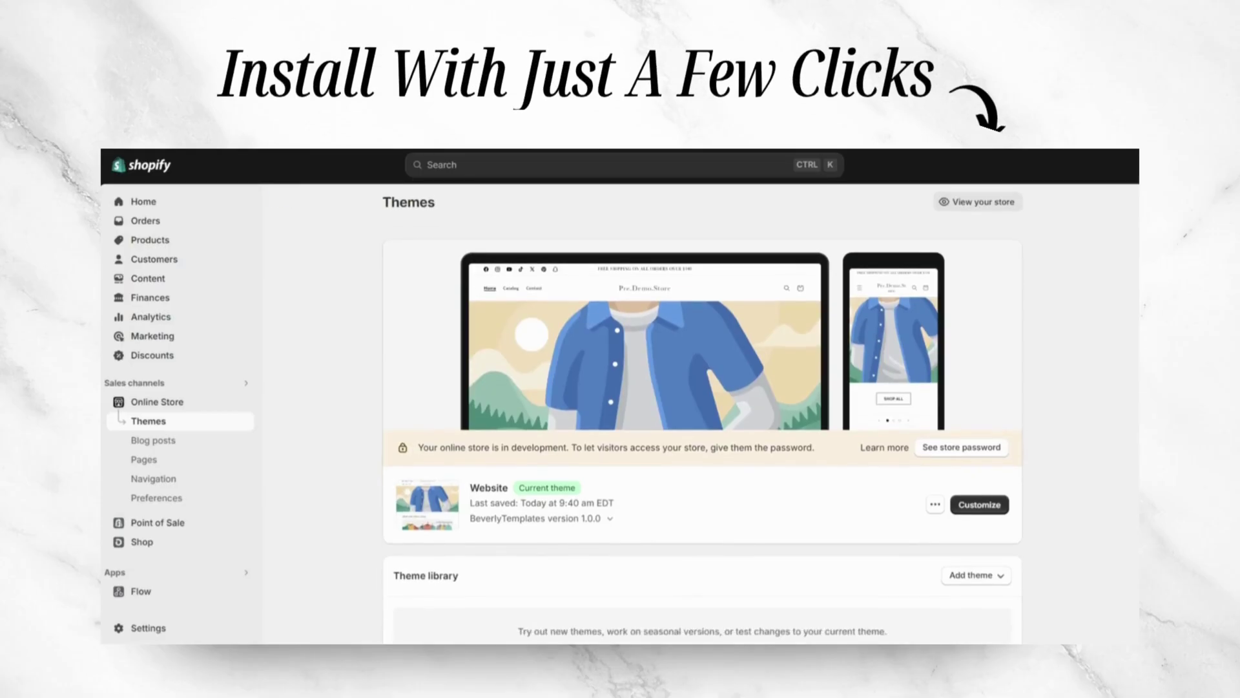
# Step: Upload the theme file Shopifytheme.zip.zip to the store's theme library
pyautogui.scroll(-2, 703, 387)
pyautogui.click(975, 531)
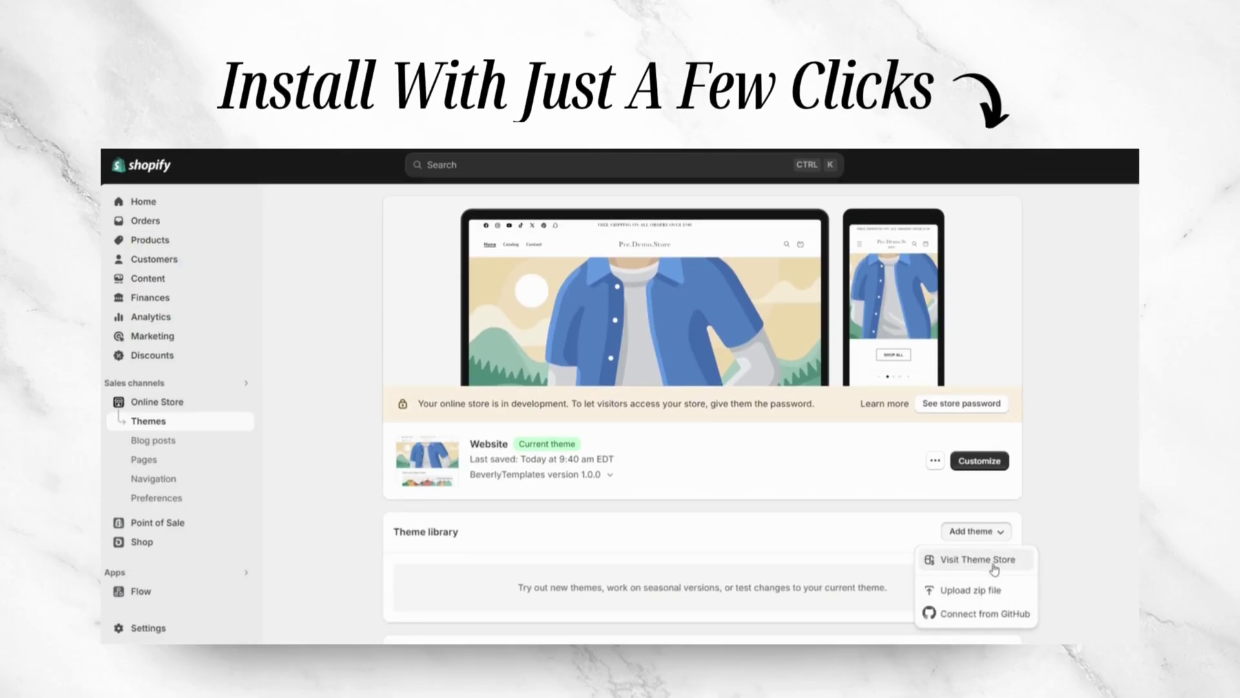
pyautogui.click(999, 593)
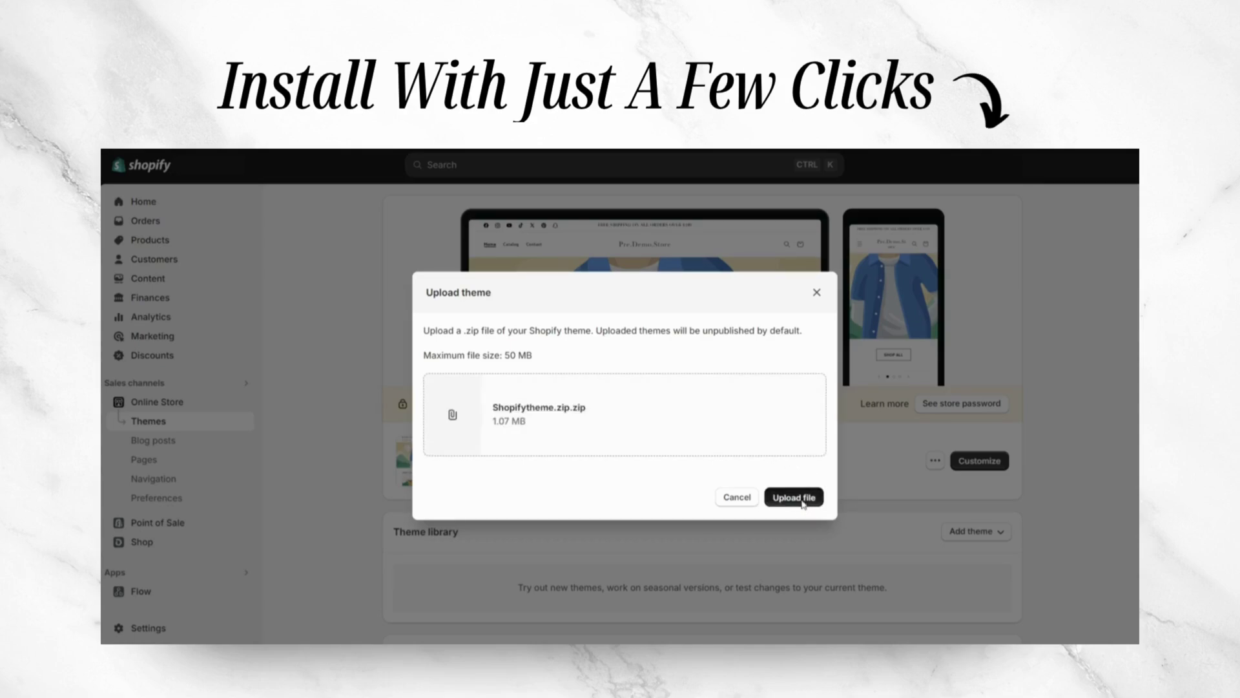
pyautogui.click(794, 497)
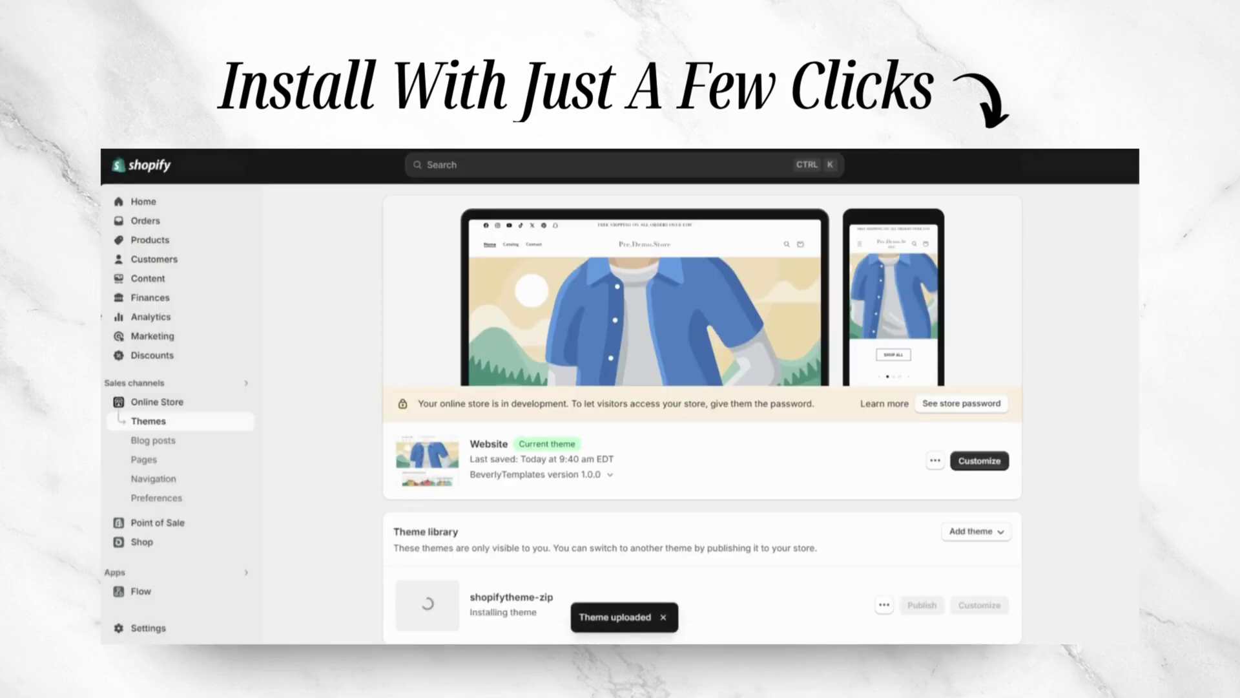
pyautogui.scroll(-2, 703, 452)
pyautogui.scroll(-2, 1044, 506)
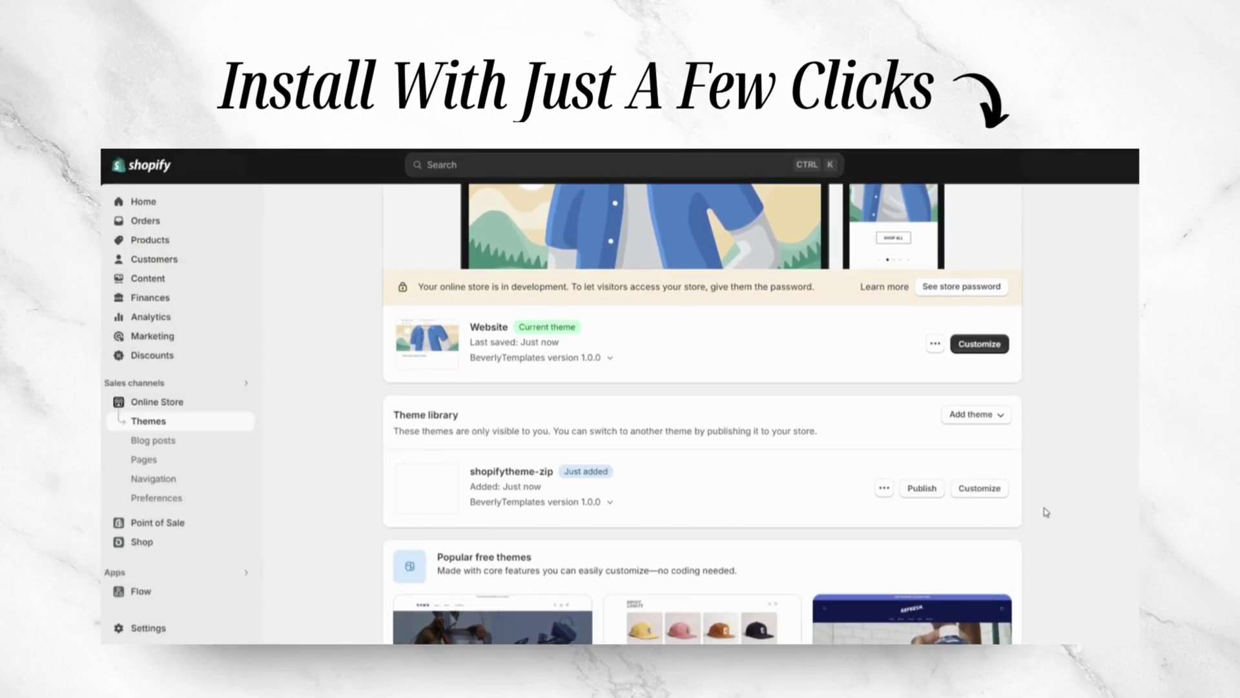